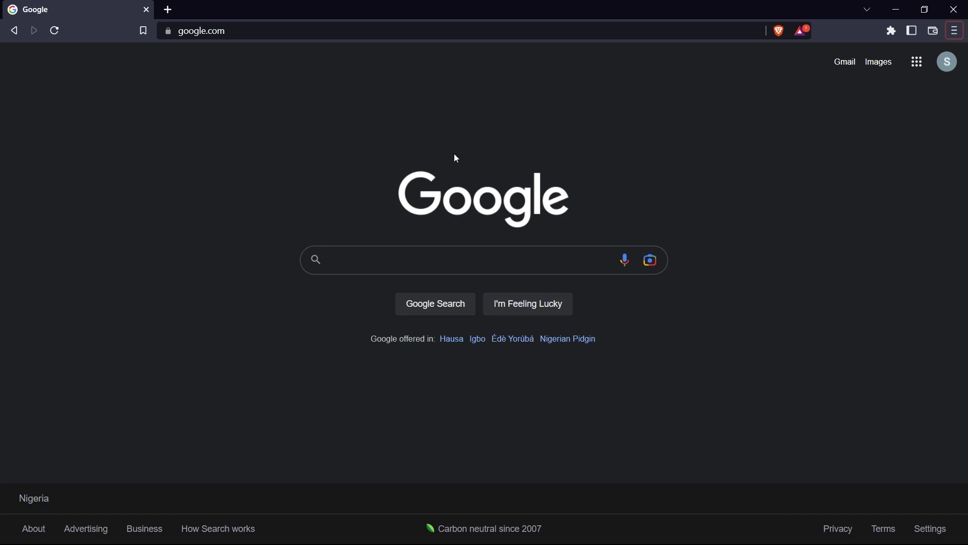
{"action": "left_click", "coordinate": [418, 30]}
{"action": "type", "text": "www.3commas.io"}
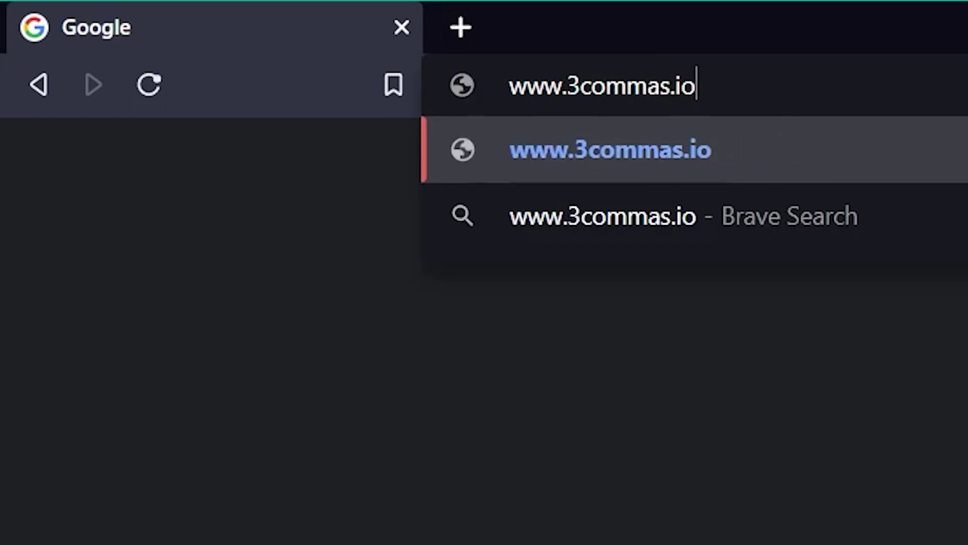
{"action": "key", "text": "Return"}
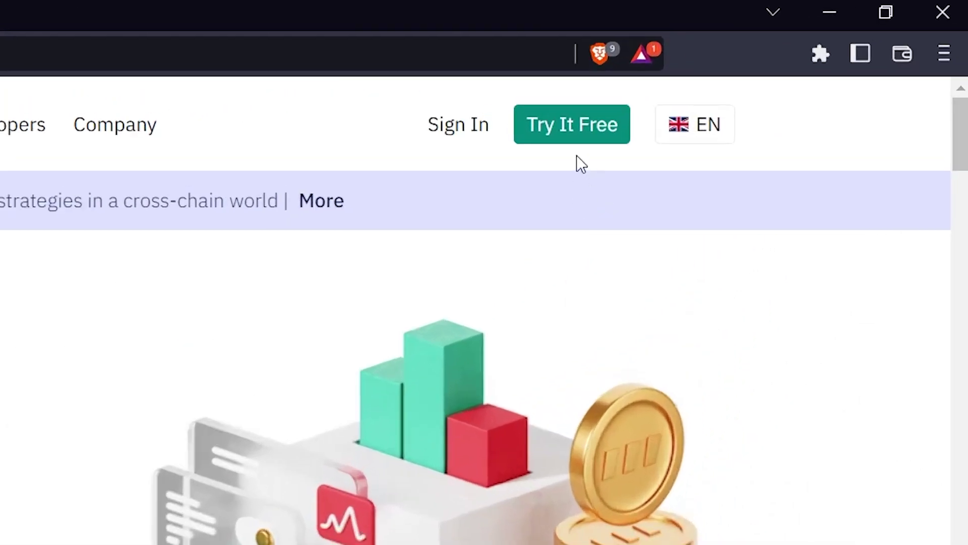
{"action": "left_click", "coordinate": [576, 147]}
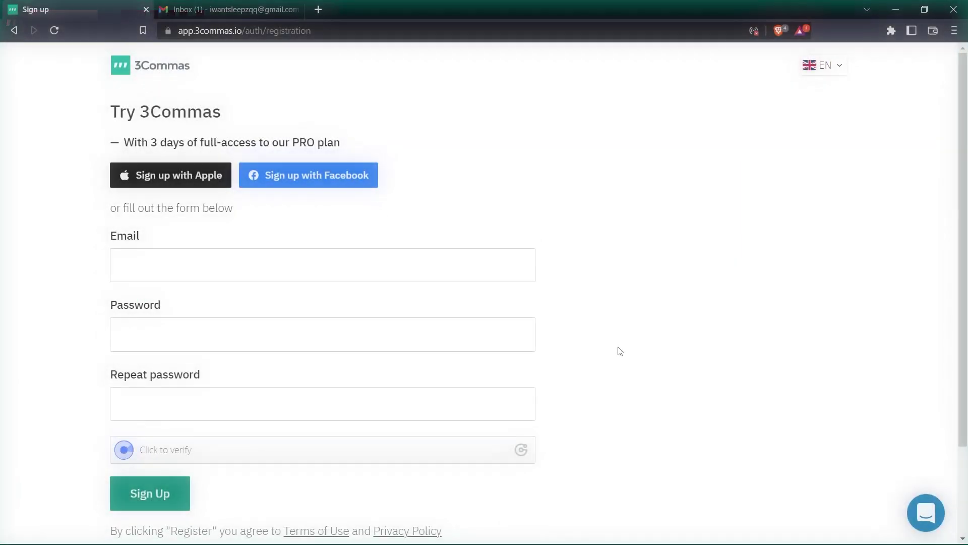
Enter the account e-mail and the password twice, pass the captcha, and submit the registration
{"action": "left_click", "coordinate": [359, 270]}
{"action": "key", "text": "ctrl+v"}
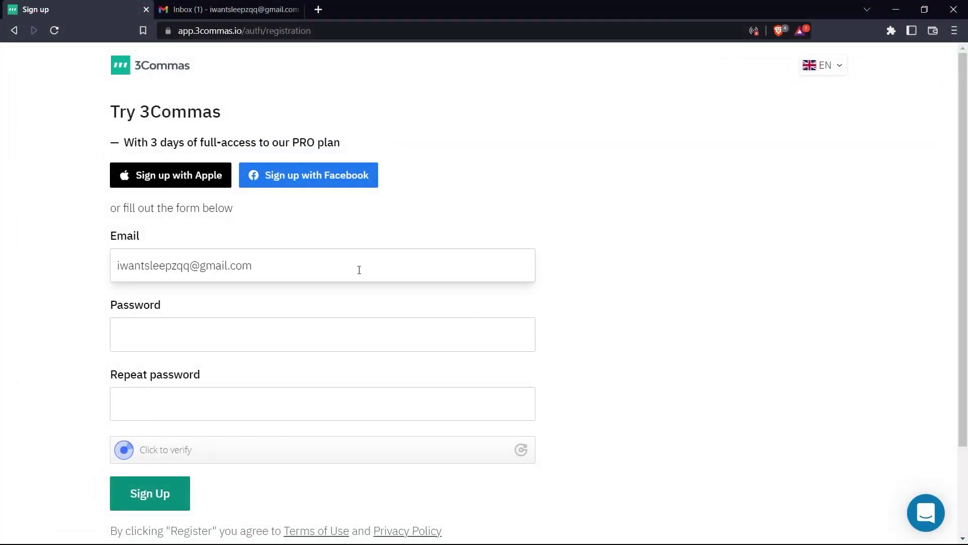
{"action": "left_click", "coordinate": [358, 321]}
{"action": "type", "text": "*********"}
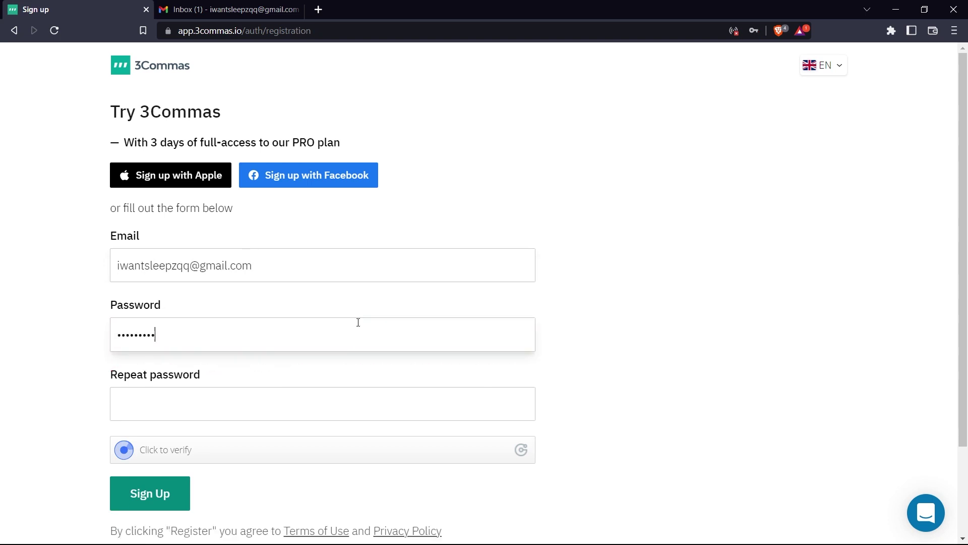
{"action": "key", "text": "Tab"}
{"action": "type", "text": "*********"}
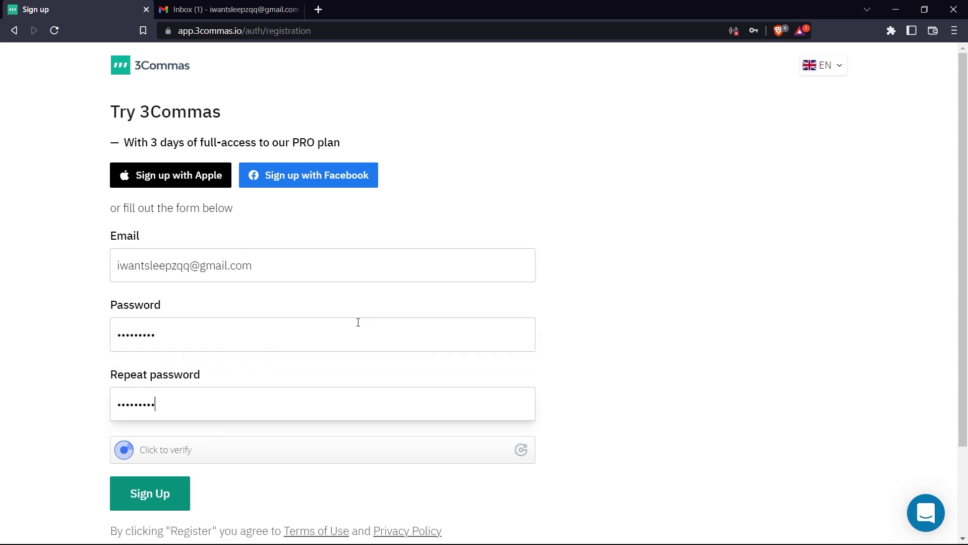
{"action": "left_click", "coordinate": [151, 450]}
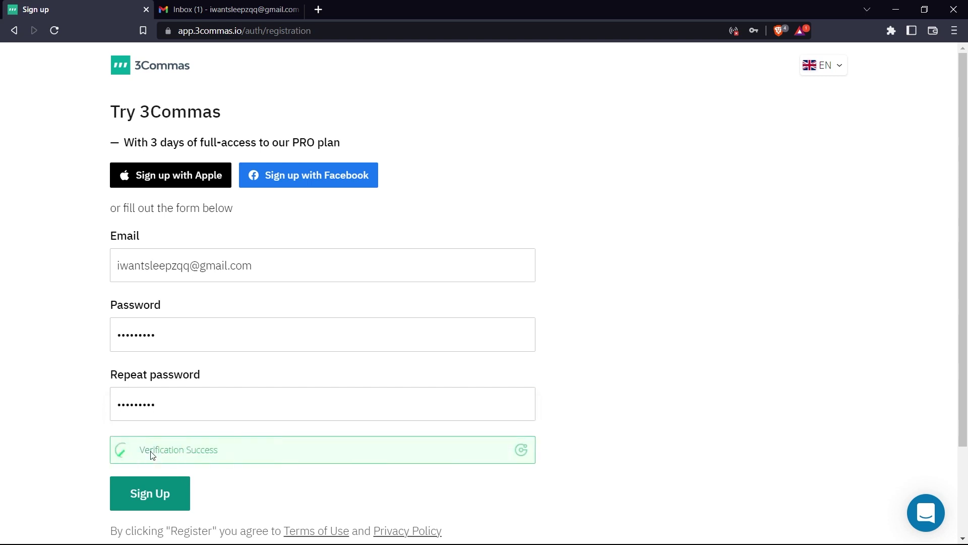
{"action": "left_click", "coordinate": [152, 481]}
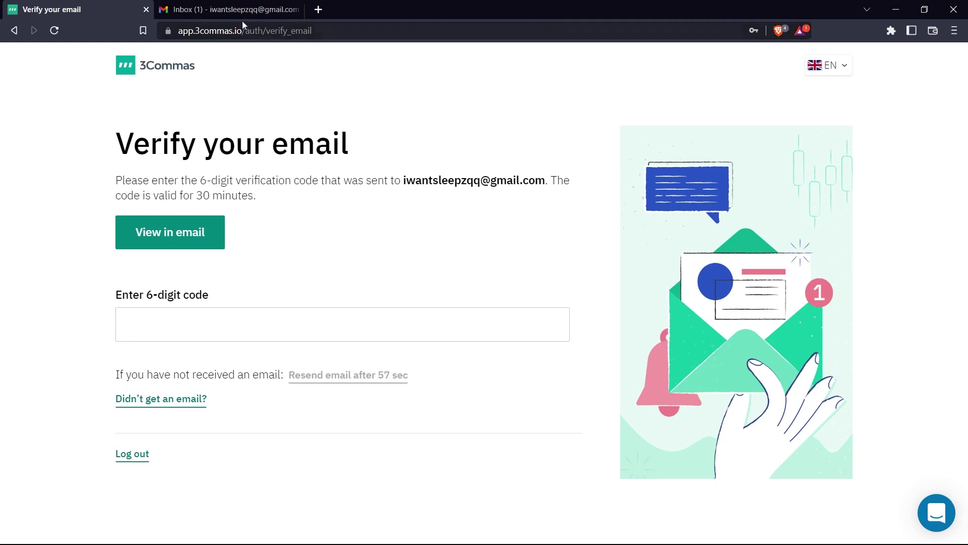
Copy the activation code from the 3Commas email in Gmail into the verification field
{"action": "left_click", "coordinate": [242, 13]}
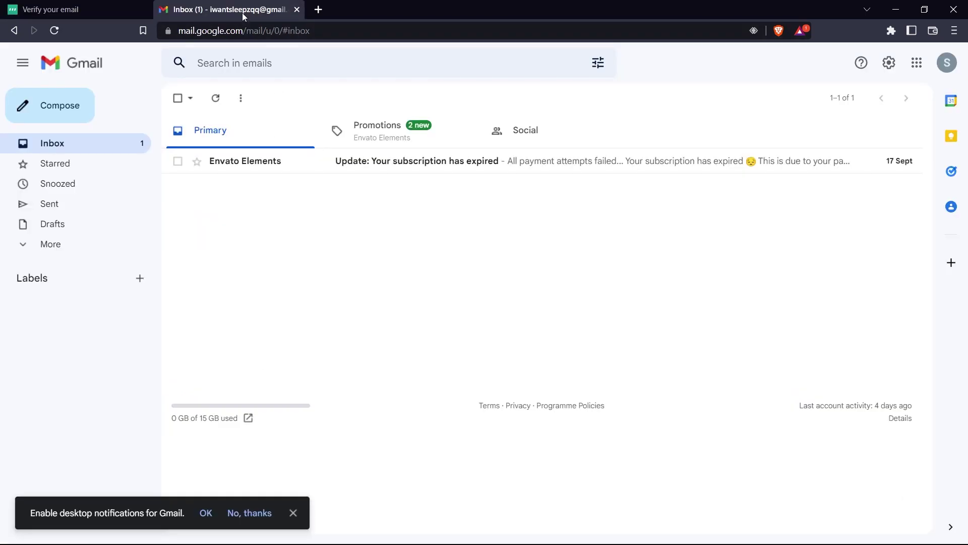
{"action": "left_click", "coordinate": [216, 101]}
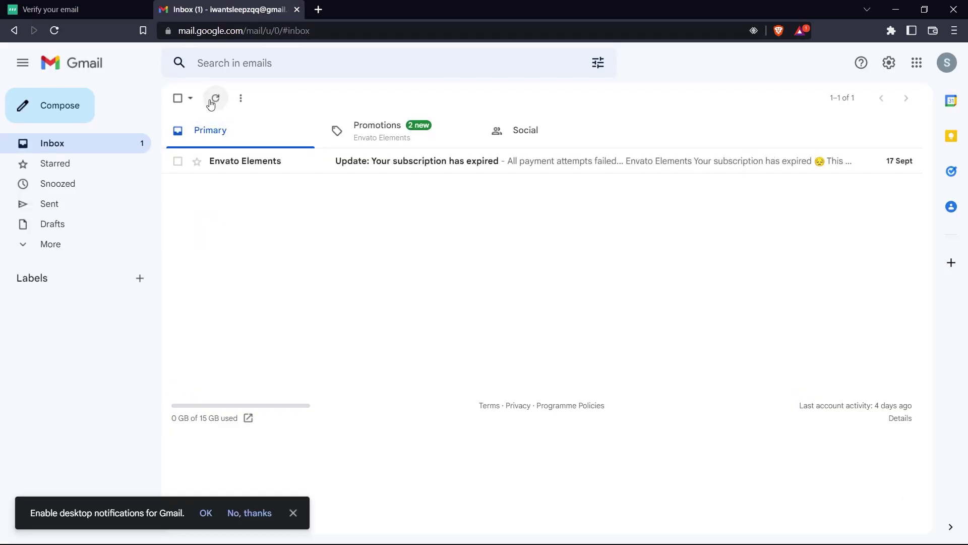
{"action": "left_click", "coordinate": [240, 161]}
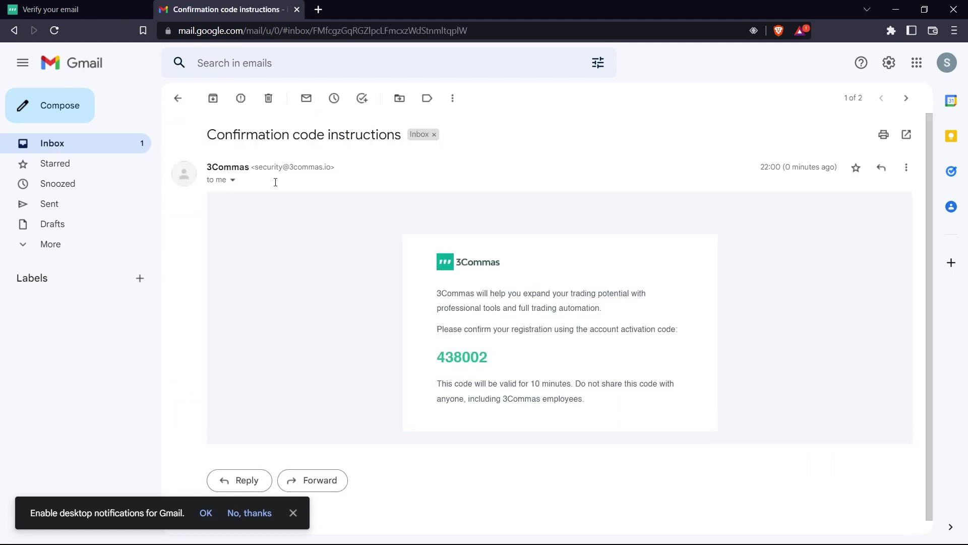
{"action": "double_click", "coordinate": [474, 356]}
{"action": "key", "text": "ctrl+c"}
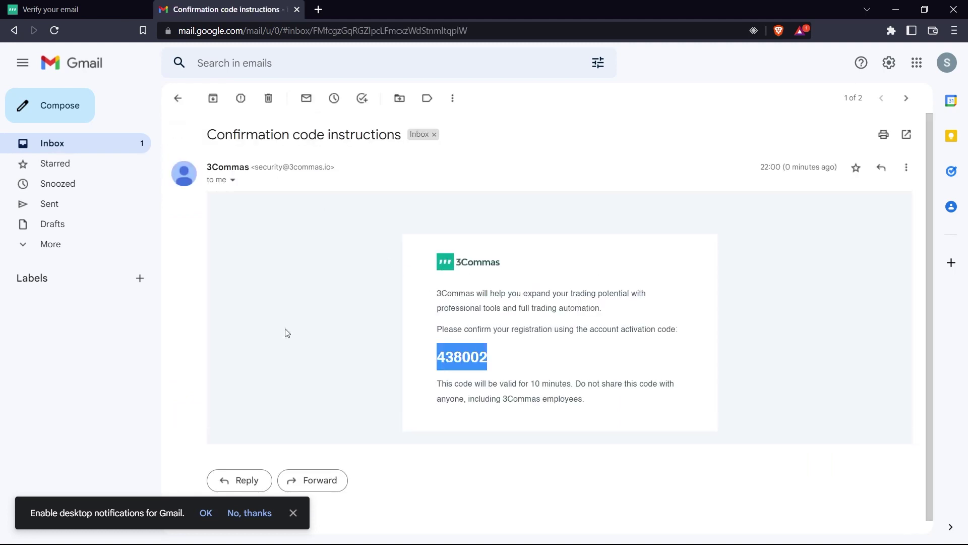
{"action": "left_click", "coordinate": [32, 10]}
{"action": "left_click", "coordinate": [194, 320]}
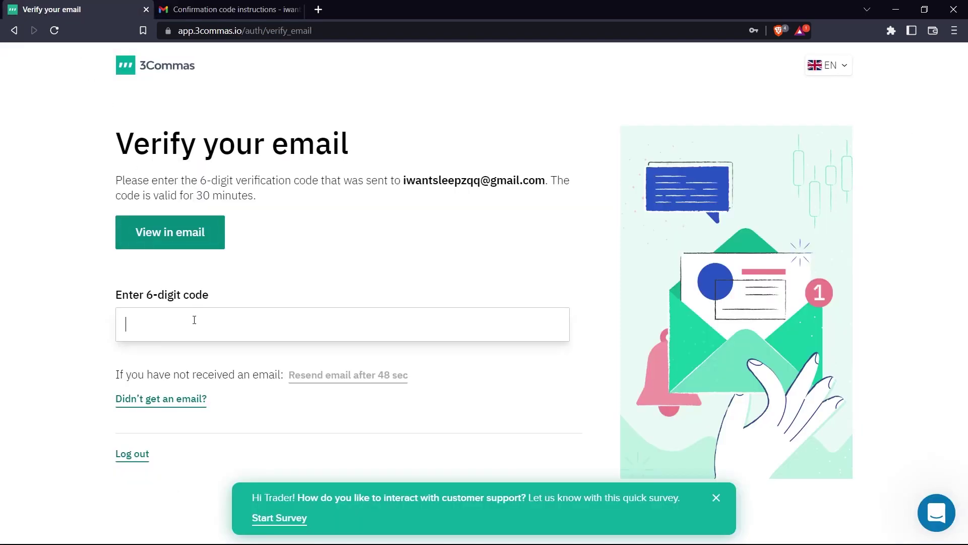
{"action": "key", "text": "ctrl+v"}
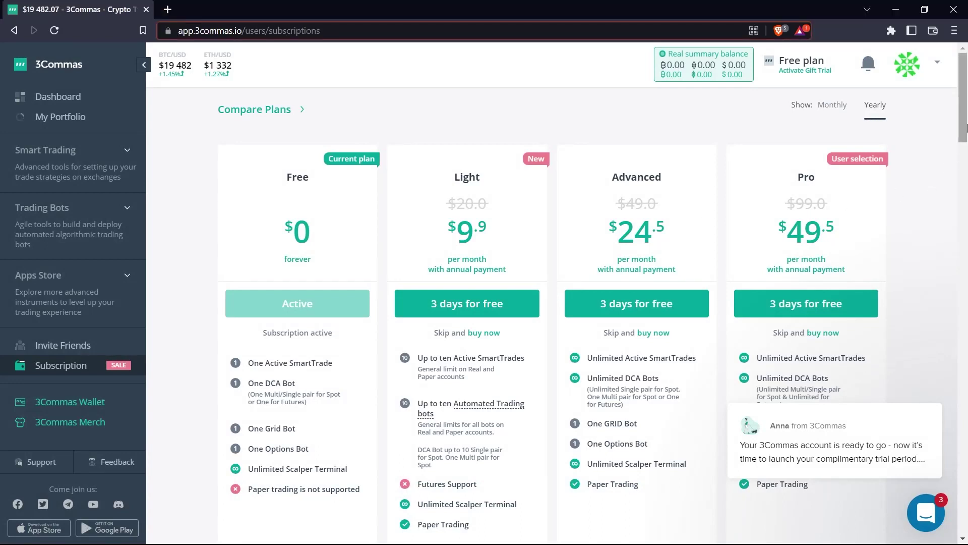
Close the chat popup and scroll through the Free plan's features on the Subscription page
{"action": "scroll", "coordinate": [966, 141], "scroll_direction": "down", "scroll_amount": 1}
{"action": "left_click_drag", "start_coordinate": [966, 143], "coordinate": [966, 136]}
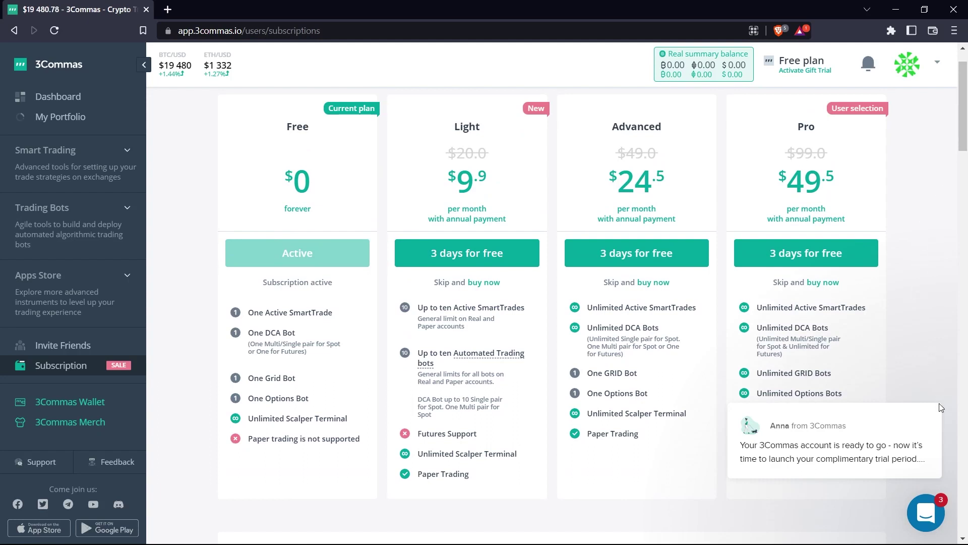
{"action": "mouse_move", "coordinate": [936, 412]}
{"action": "left_click", "coordinate": [929, 393]}
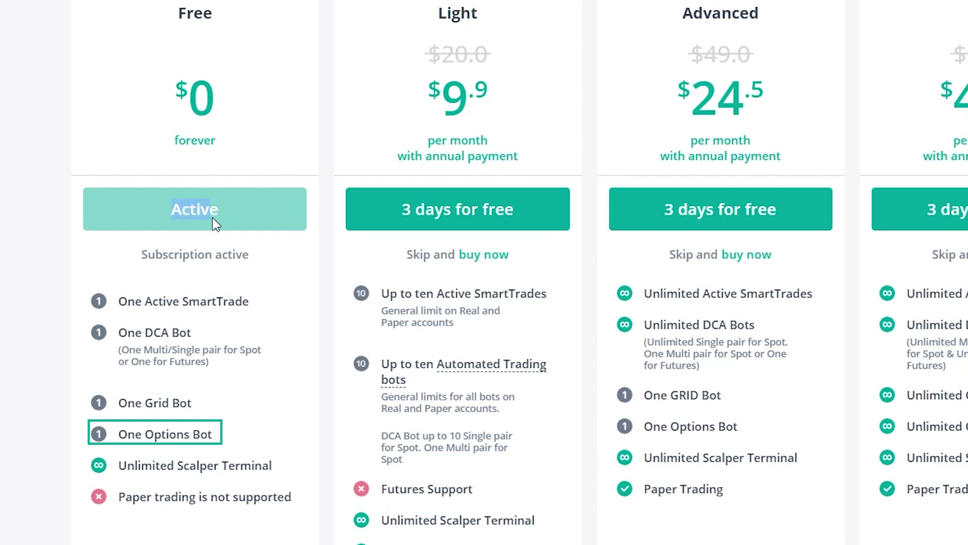
{"action": "left_click", "coordinate": [219, 217]}
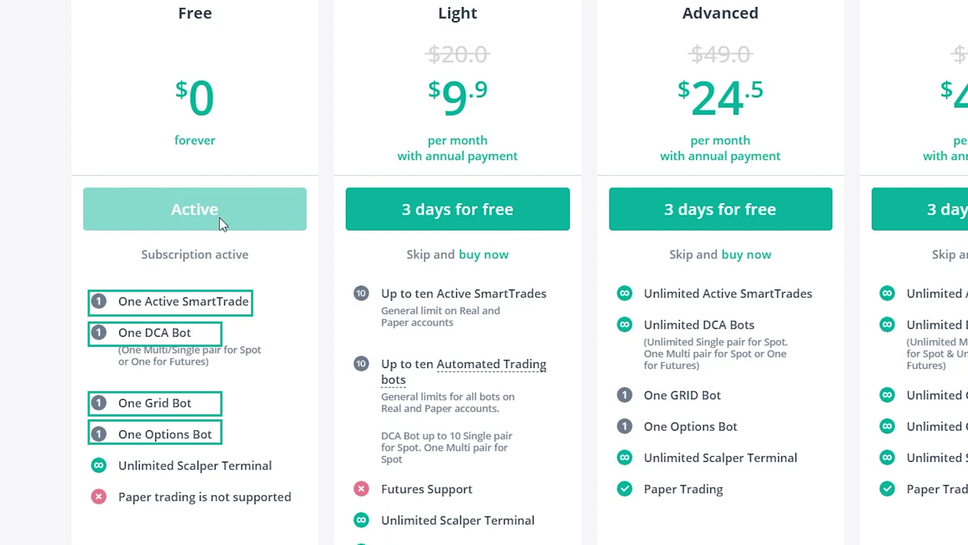
{"action": "scroll", "coordinate": [219, 217], "scroll_direction": "down", "scroll_amount": 5}
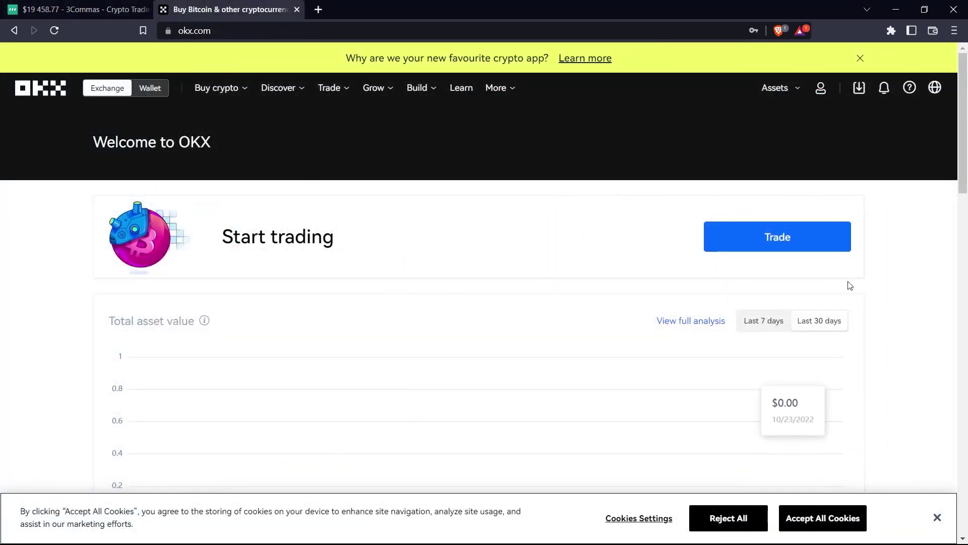
Create a V5 API key named '3Commas API' with a passphrase and Trade permission, then confirm
{"action": "mouse_move", "coordinate": [821, 87]}
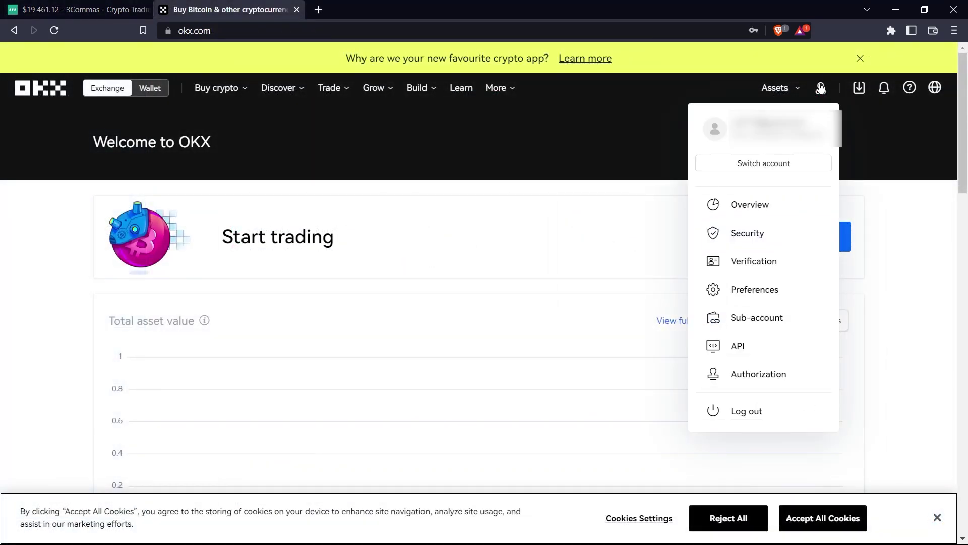
{"action": "left_click", "coordinate": [747, 351]}
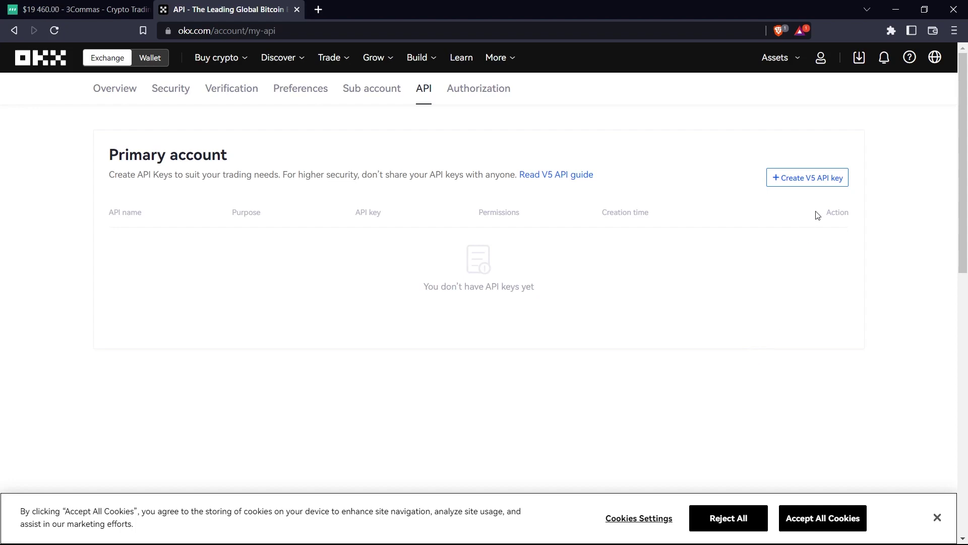
{"action": "left_click", "coordinate": [836, 182]}
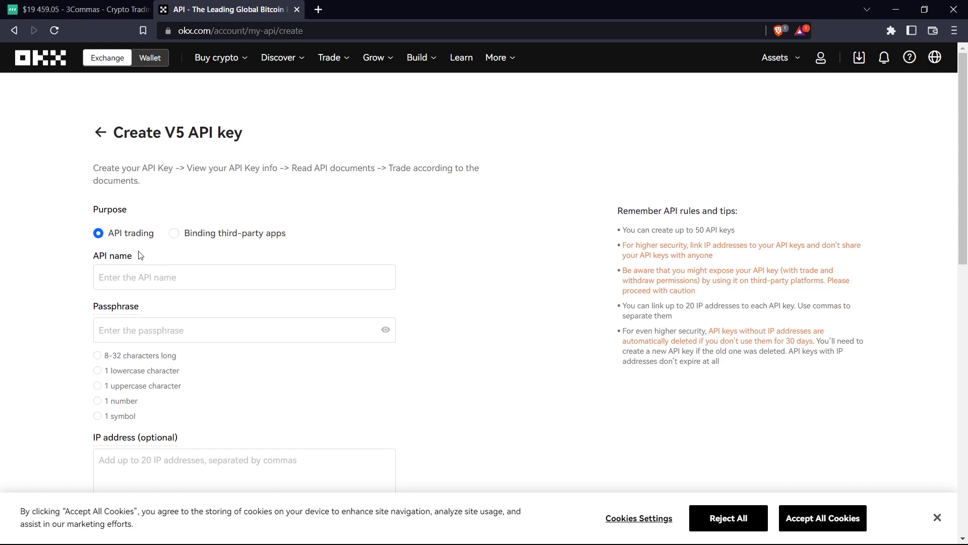
{"action": "left_click", "coordinate": [142, 272]}
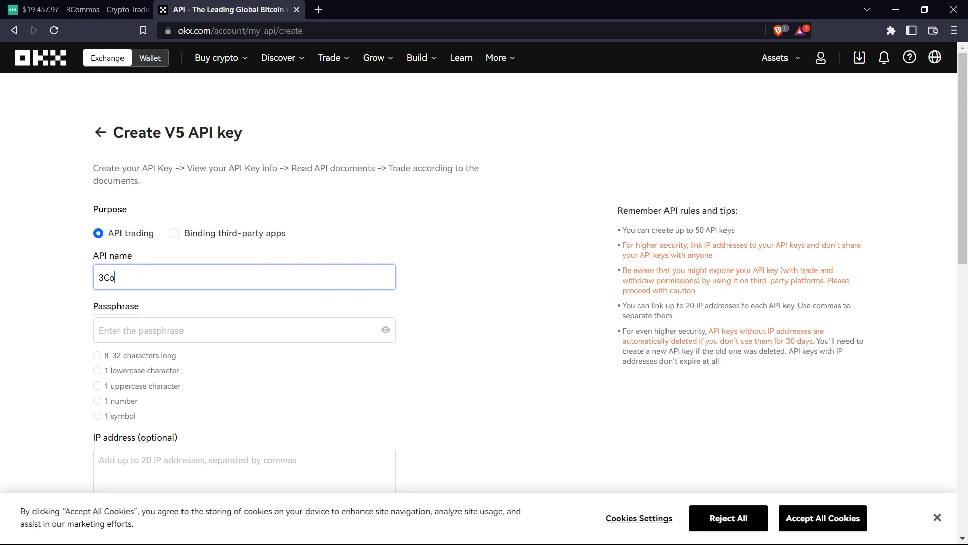
{"action": "key", "text": "Tab"}
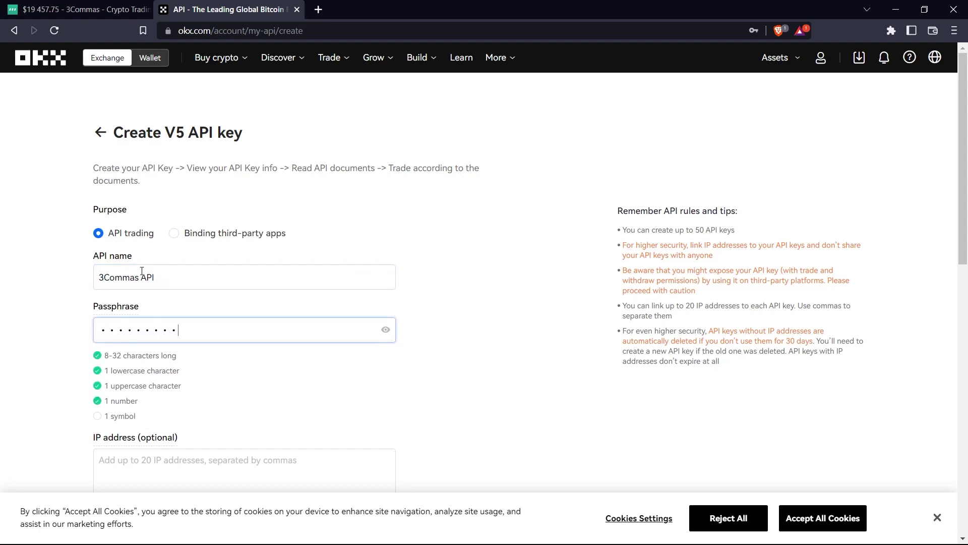
{"action": "scroll", "coordinate": [146, 277], "scroll_direction": "down", "scroll_amount": 4}
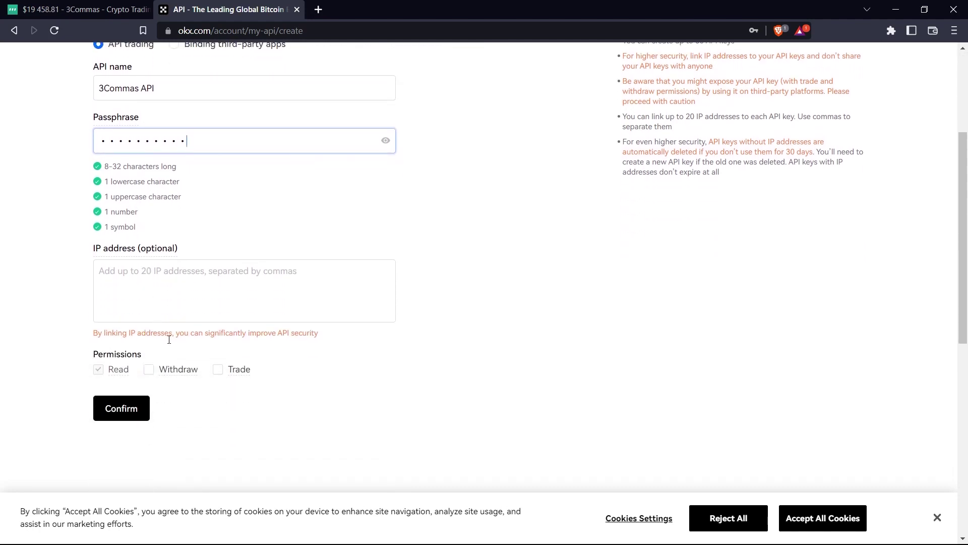
{"action": "left_click", "coordinate": [222, 377]}
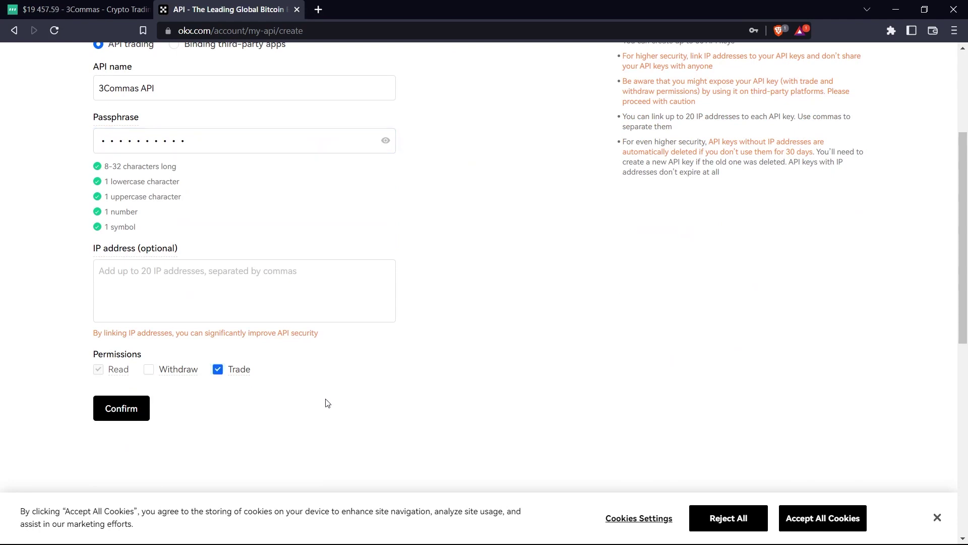
{"action": "scroll", "coordinate": [430, 398], "scroll_direction": "up", "scroll_amount": 1}
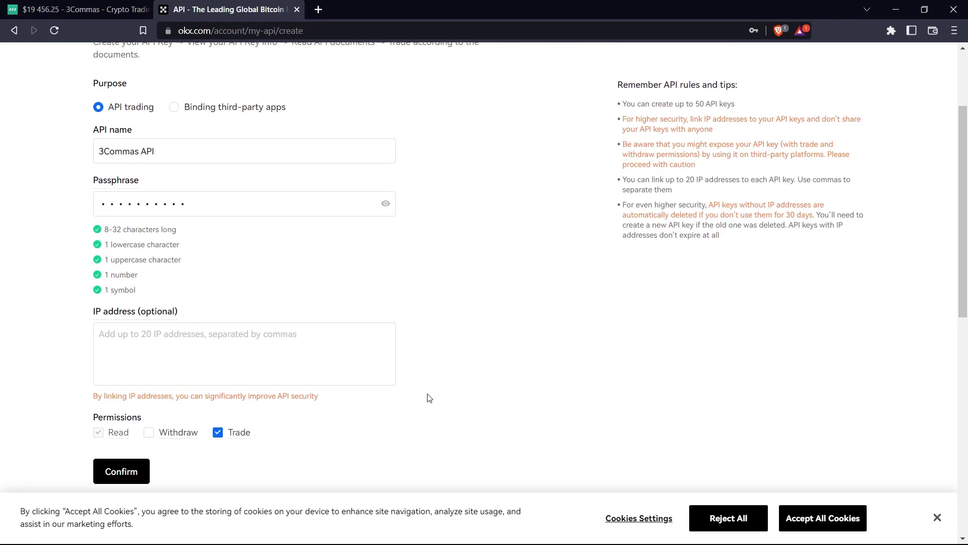
{"action": "left_click", "coordinate": [106, 481]}
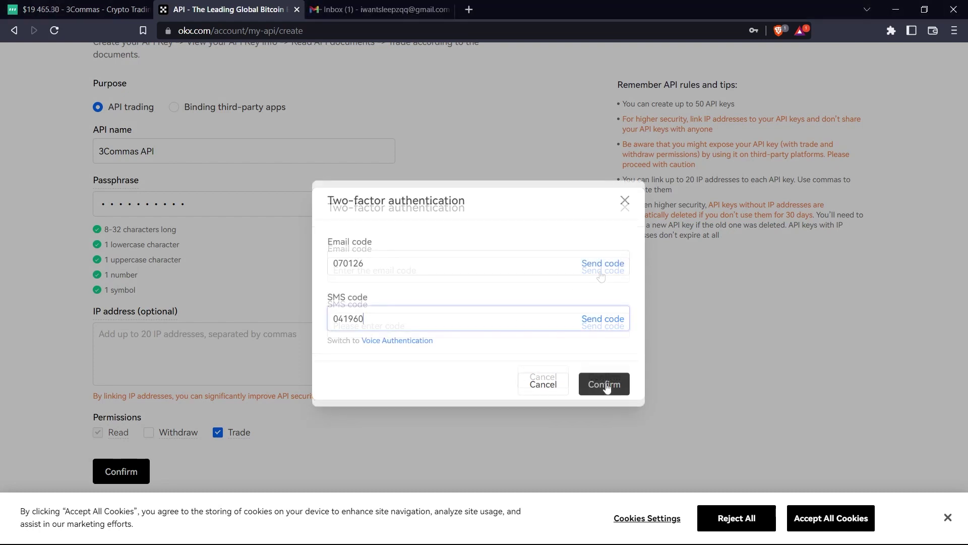
Confirm the two-factor codes to create the key, then copy the API key and return to 3Commas
{"action": "left_click", "coordinate": [605, 385]}
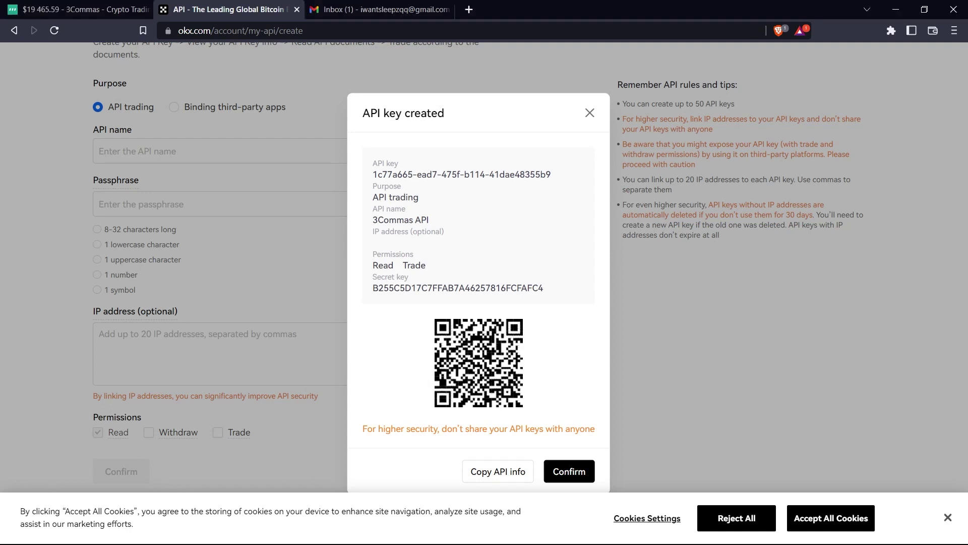
{"action": "double_click", "coordinate": [449, 174]}
{"action": "left_click", "coordinate": [450, 174]}
{"action": "left_click_drag", "start_coordinate": [373, 174], "coordinate": [559, 171]}
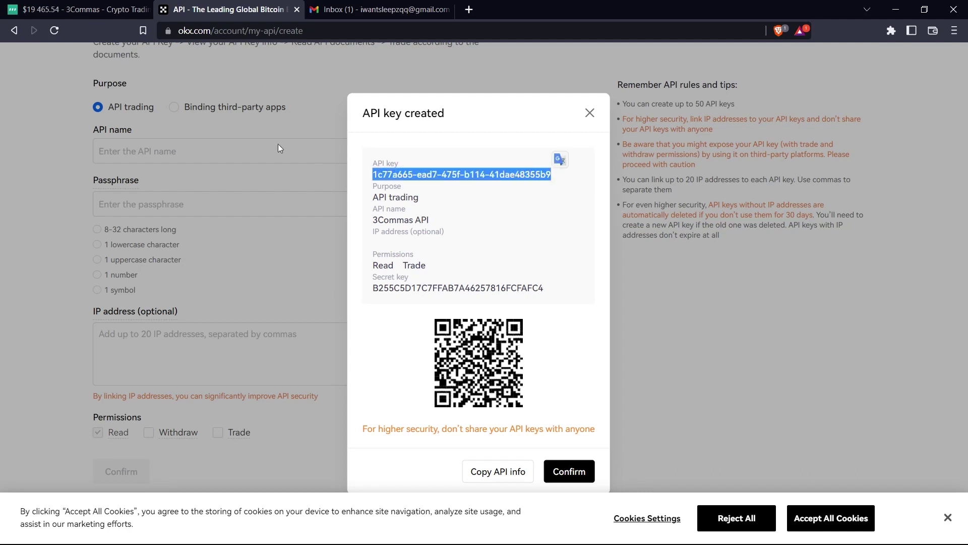
{"action": "key", "text": "ctrl+shift+Tab"}
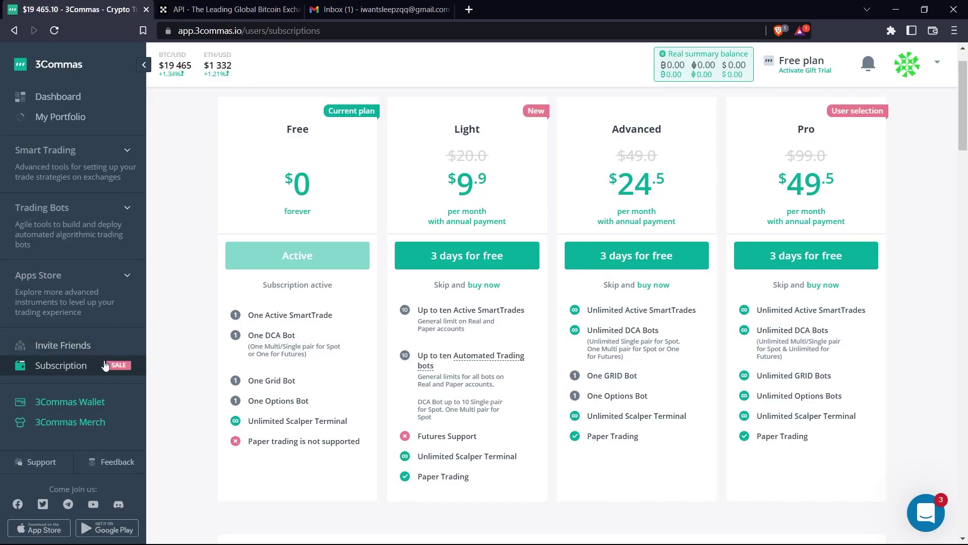
From My Portfolio, start connecting an OKX exchange and paste in the API key
{"action": "left_click", "coordinate": [77, 115]}
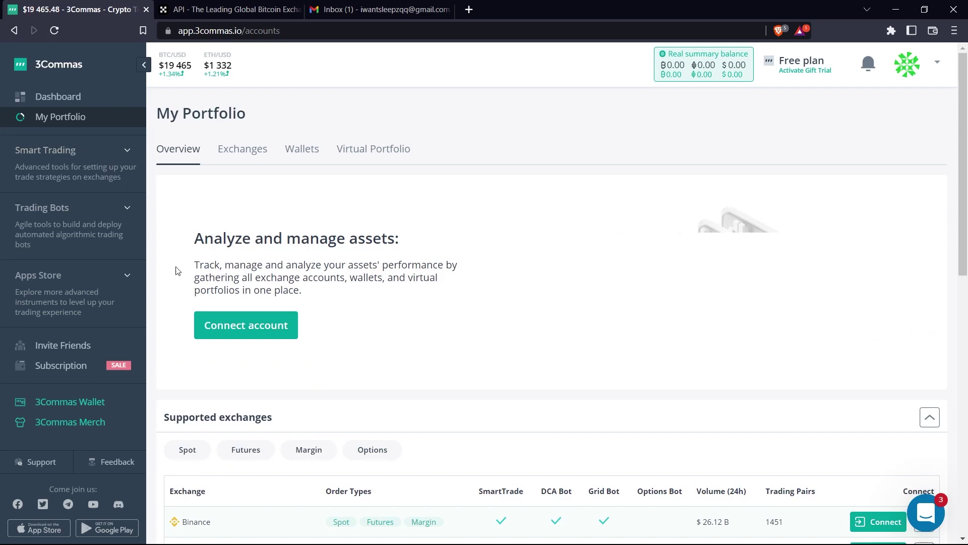
{"action": "left_click", "coordinate": [237, 330]}
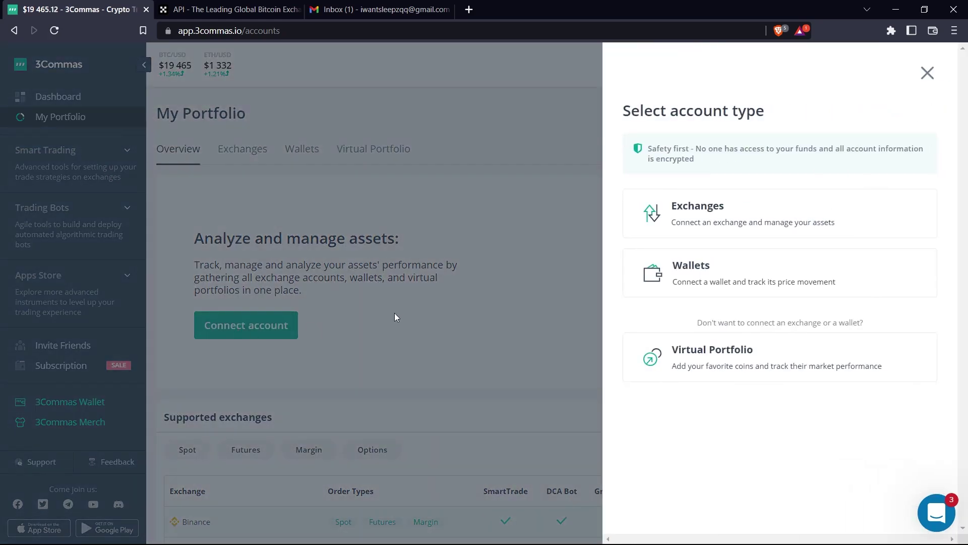
{"action": "left_click", "coordinate": [683, 224]}
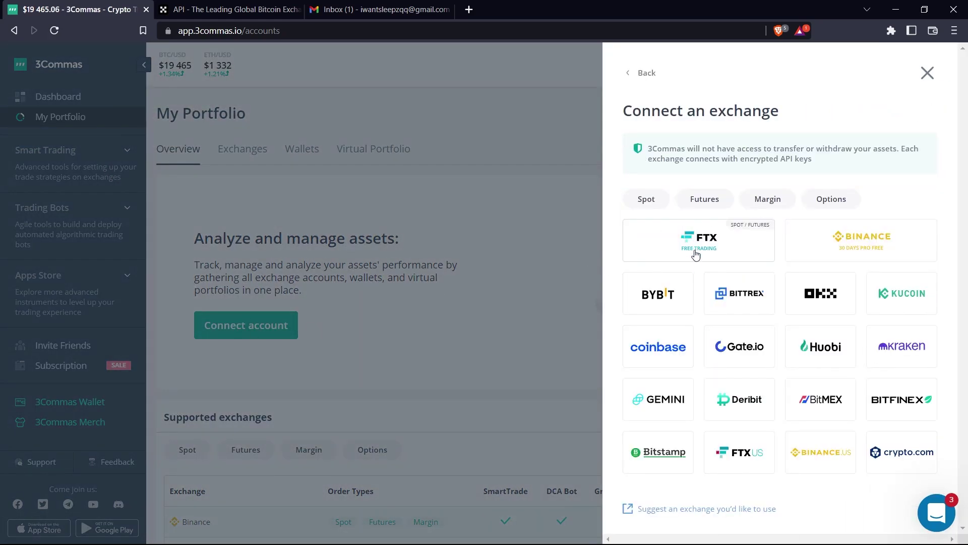
{"action": "left_click", "coordinate": [817, 297]}
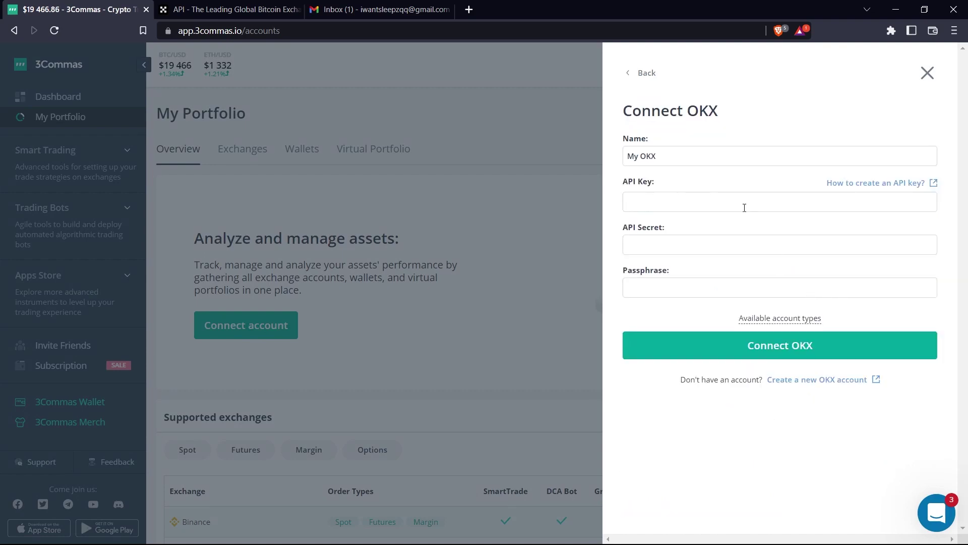
{"action": "left_click", "coordinate": [741, 204]}
{"action": "key", "text": "ctrl+v"}
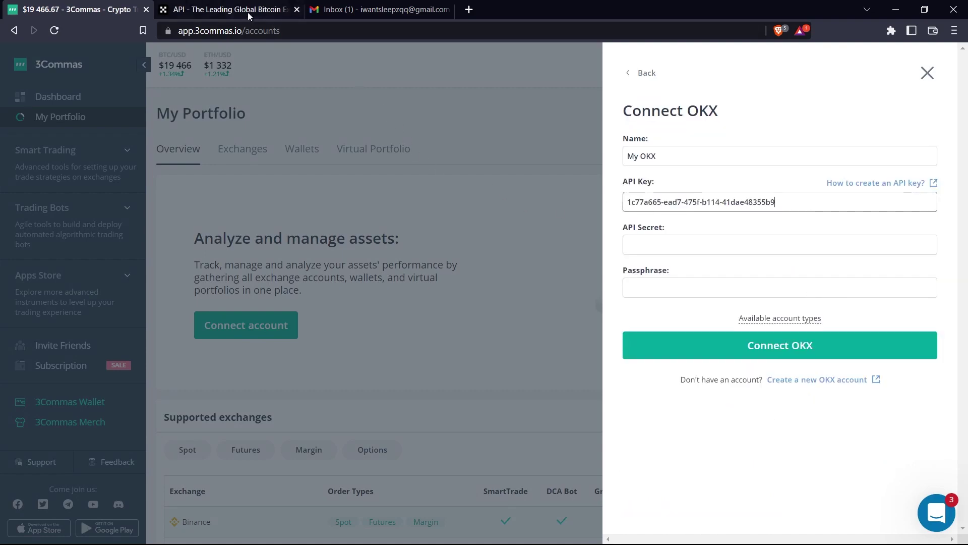
Paste the OKX secret key, enter the passphrase, and connect the account as My OKX
{"action": "left_click", "coordinate": [232, 9]}
{"action": "double_click", "coordinate": [432, 288]}
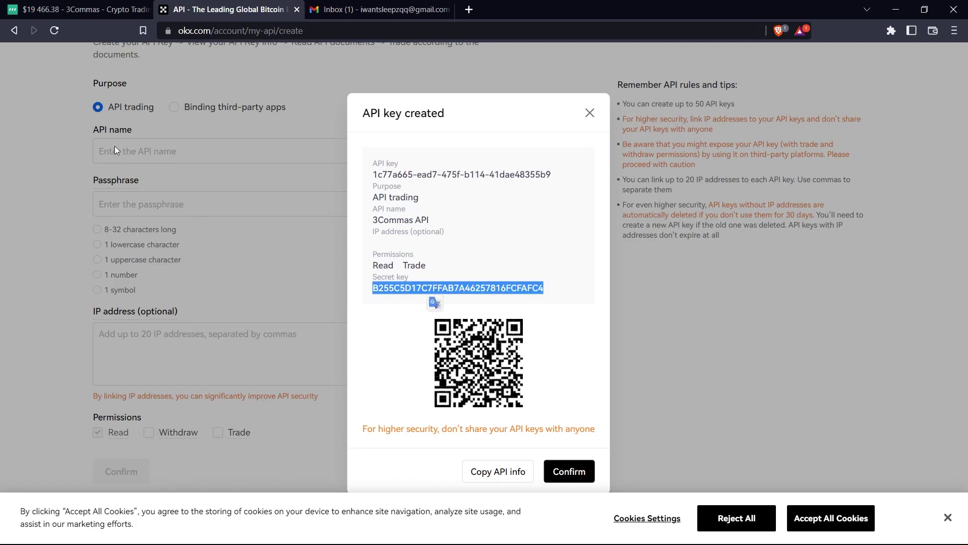
{"action": "left_click", "coordinate": [76, 9]}
{"action": "left_click", "coordinate": [657, 249]}
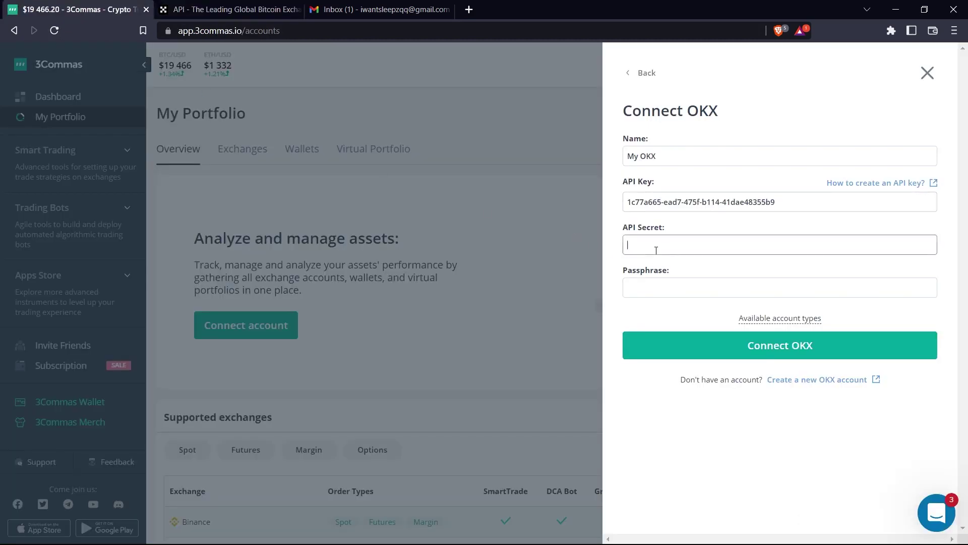
{"action": "key", "text": "ctrl+v"}
{"action": "key", "text": "Tab"}
{"action": "type", "text": "•••••••••"}
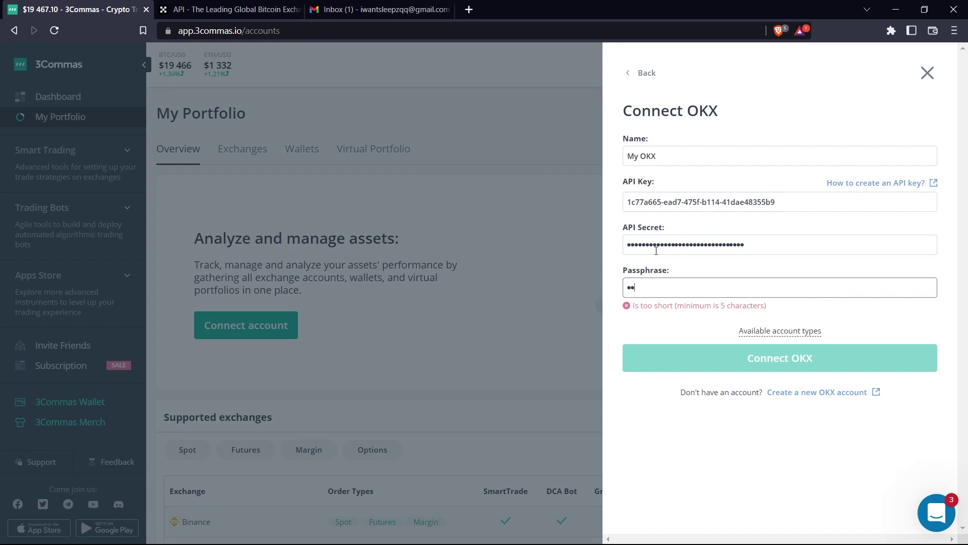
{"action": "type", "text": "•"}
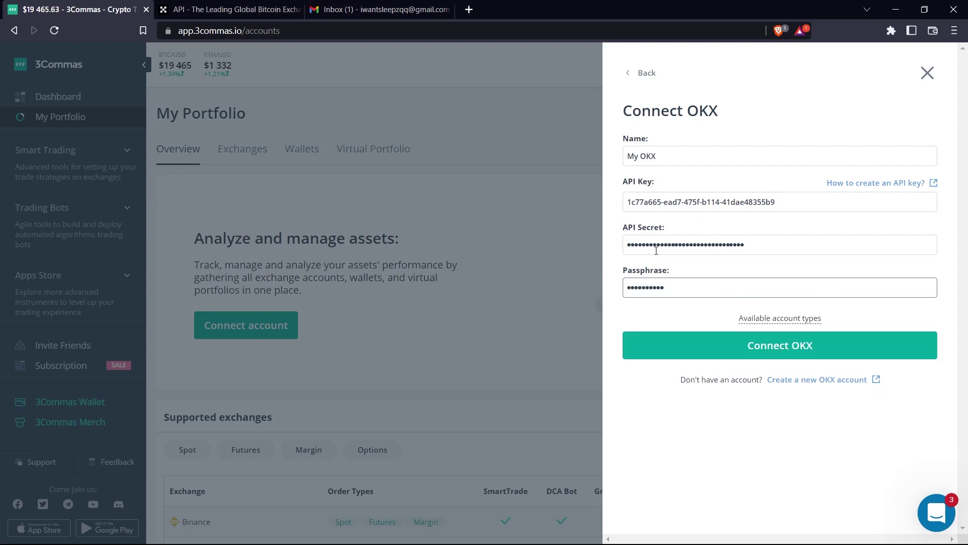
{"action": "left_click", "coordinate": [741, 349]}
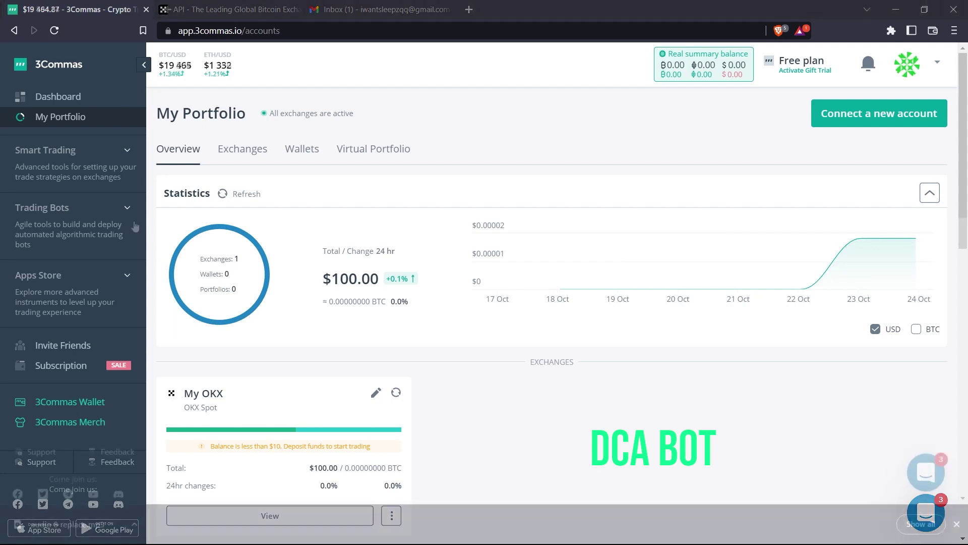
Expand Trading Bots in the sidebar to reveal the DCA Bot and its presets
{"action": "left_click", "coordinate": [127, 208]}
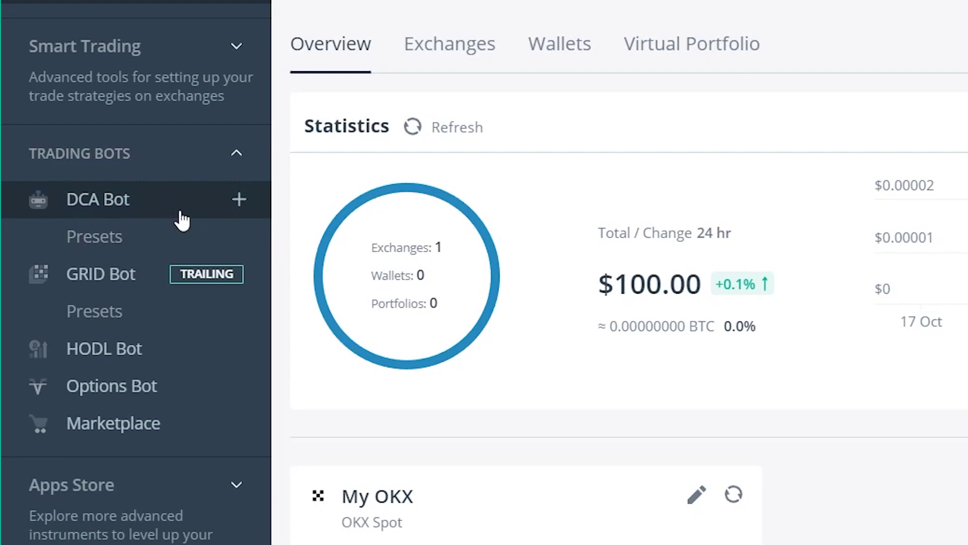
Open DCA Bot presets, dismiss the welcome popup, and filter the strategy type to Long
{"action": "left_click", "coordinate": [182, 246]}
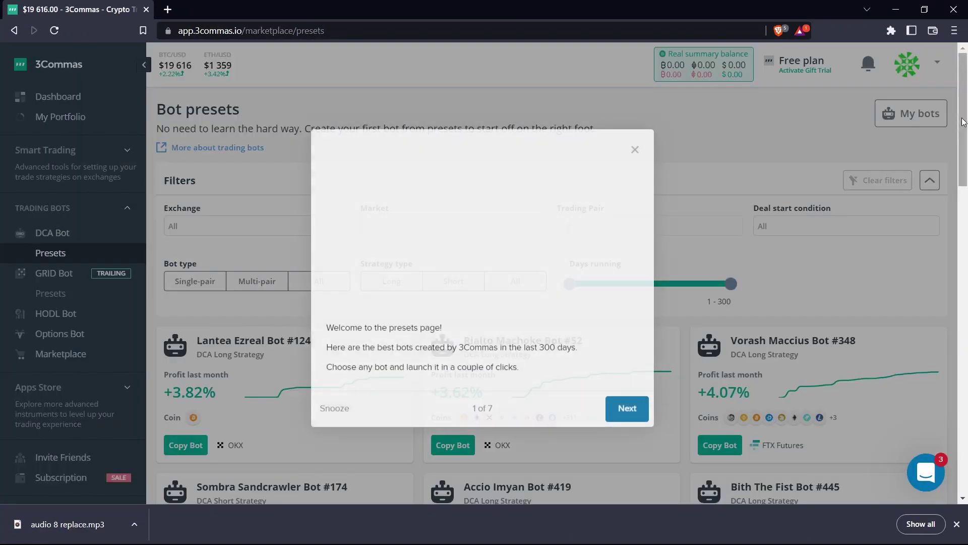
{"action": "left_click", "coordinate": [635, 148]}
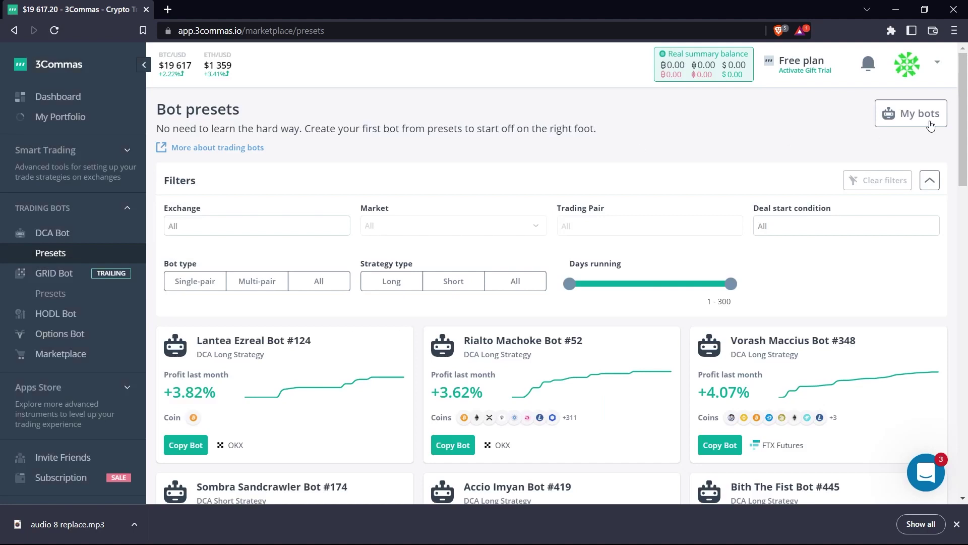
{"action": "left_click_drag", "start_coordinate": [965, 116], "coordinate": [934, 111]}
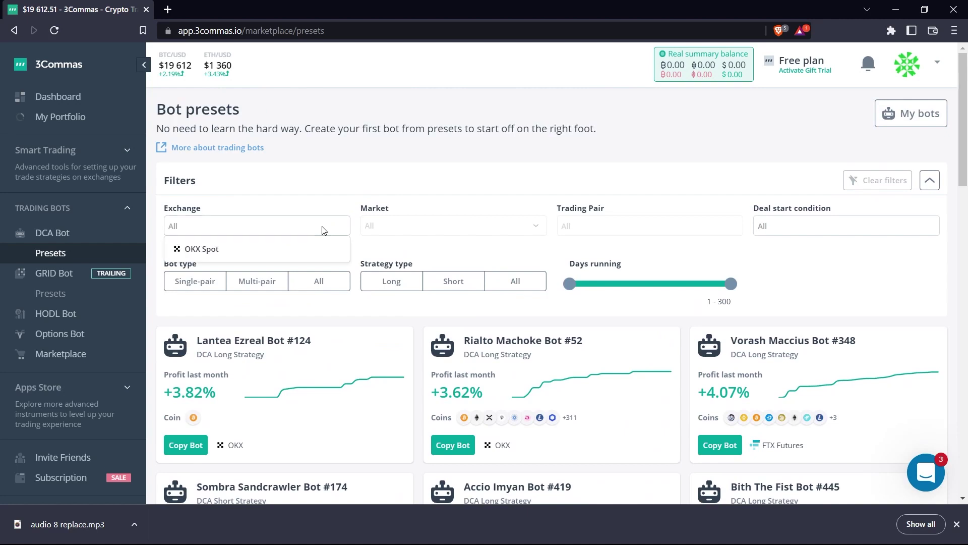
{"action": "left_click", "coordinate": [426, 222]}
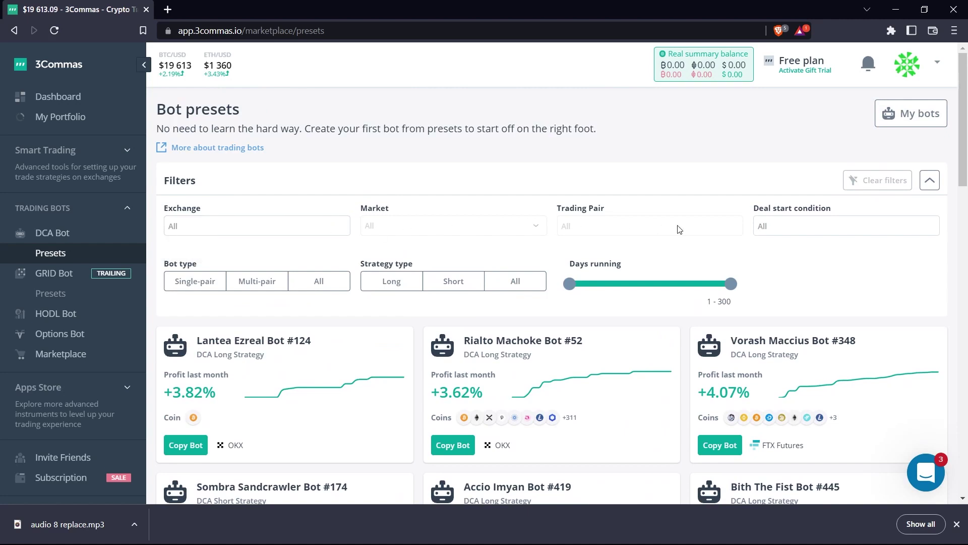
{"action": "left_click", "coordinate": [389, 281]}
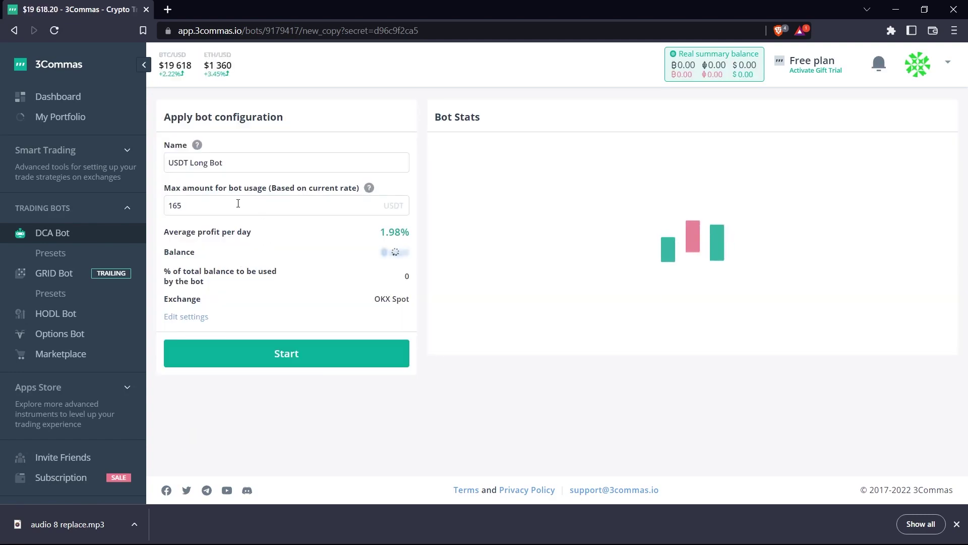
Change the copied preset's max amount to 10
{"action": "left_click", "coordinate": [237, 204]}
{"action": "key", "text": "BackSpace"}
{"action": "key", "text": "BackSpace"}
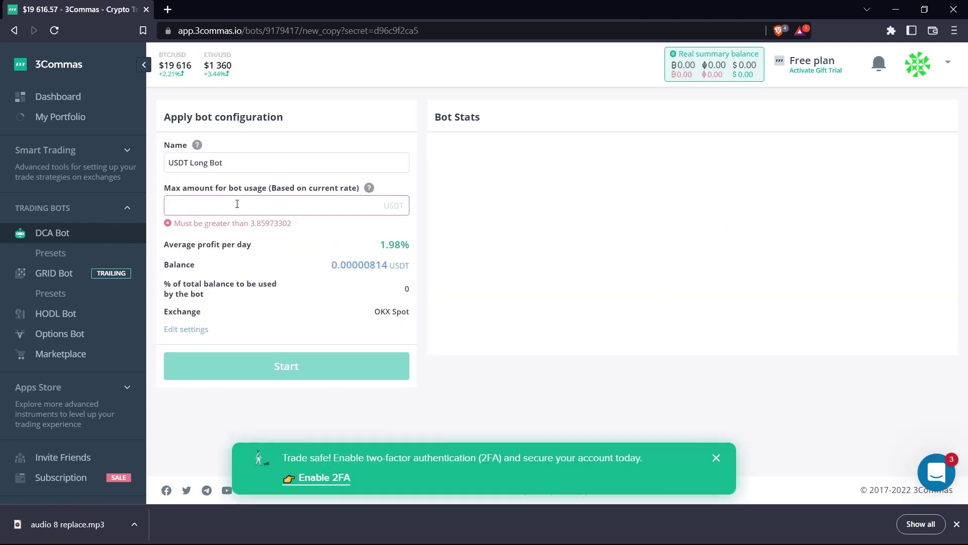
{"action": "type", "text": "10"}
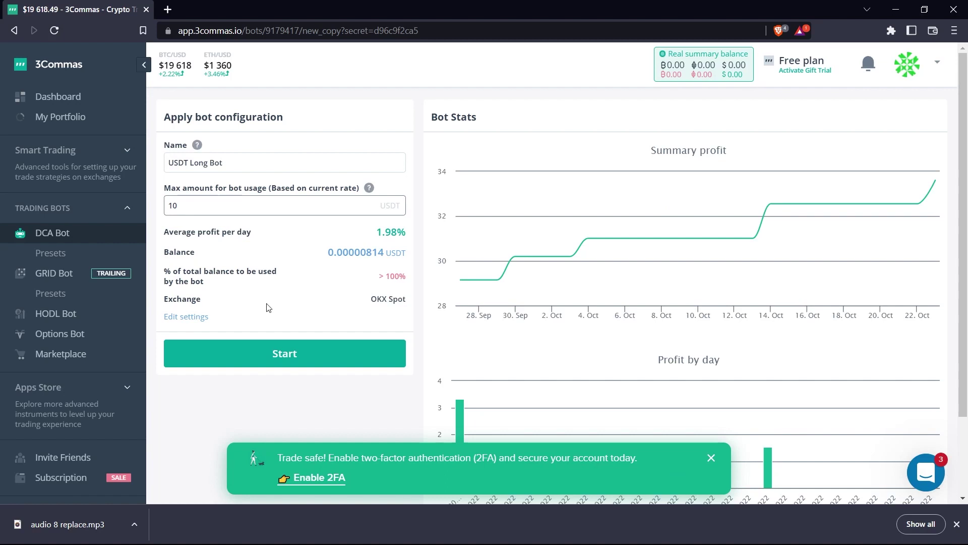
{"action": "left_click", "coordinate": [191, 329]}
Switch the bot's strategy to Short in the full settings and create the bot
{"action": "left_click", "coordinate": [195, 316]}
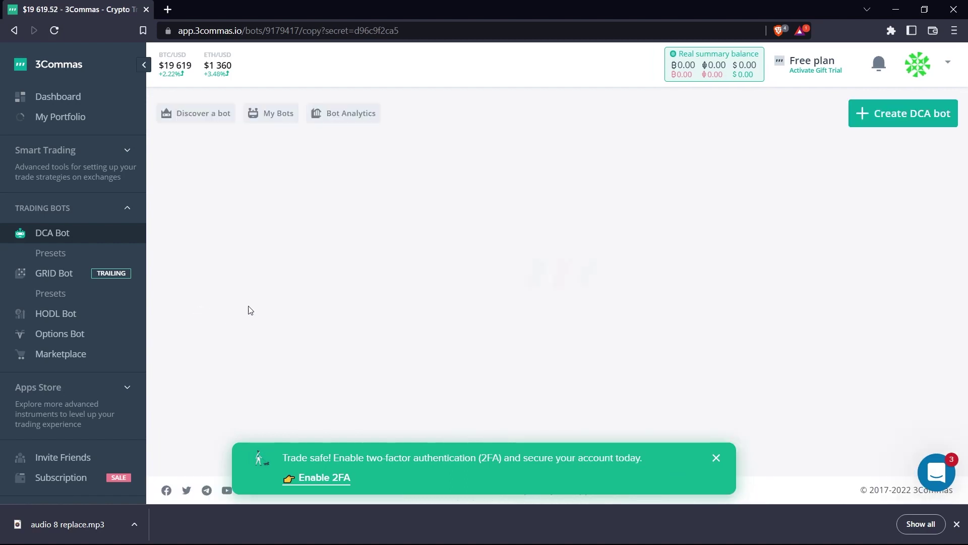
{"action": "scroll", "coordinate": [256, 276], "scroll_direction": "down", "scroll_amount": 2}
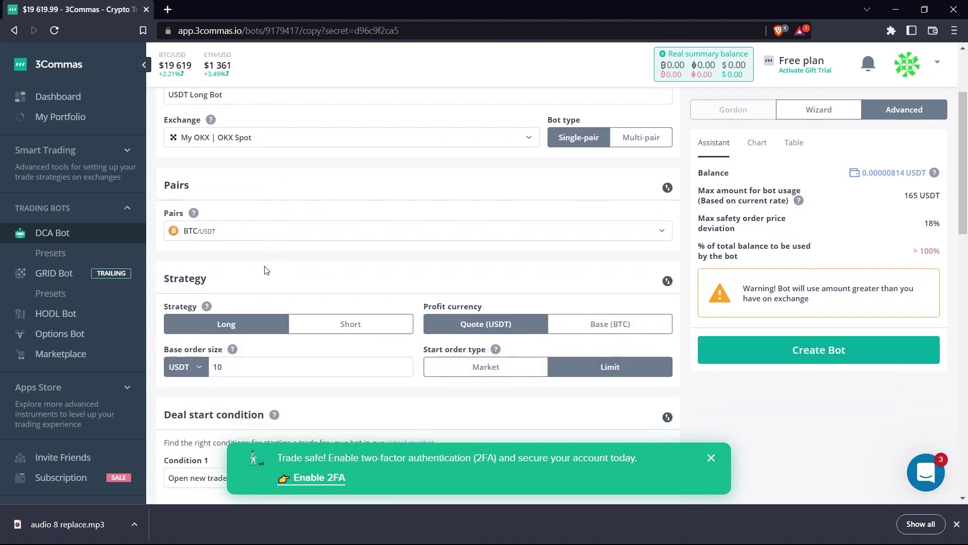
{"action": "left_click", "coordinate": [241, 286]}
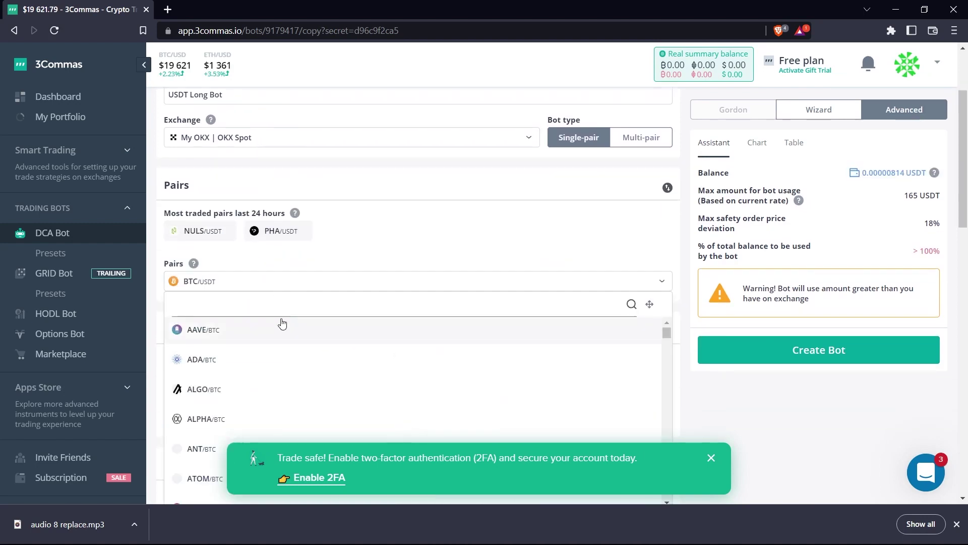
{"action": "scroll", "coordinate": [281, 328], "scroll_direction": "down", "scroll_amount": 4}
{"action": "scroll", "coordinate": [361, 385], "scroll_direction": "down", "scroll_amount": 3}
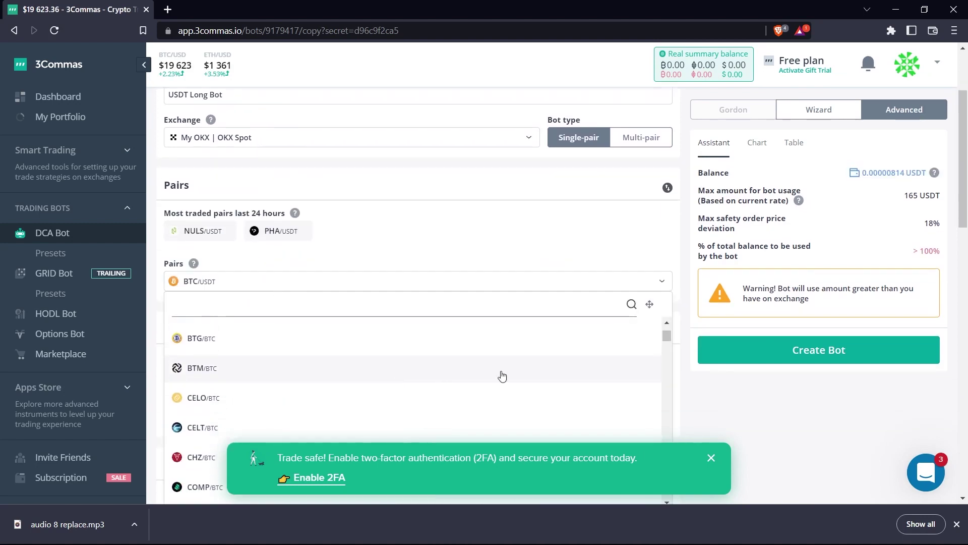
{"action": "left_click", "coordinate": [646, 282]}
{"action": "scroll", "coordinate": [641, 290], "scroll_direction": "down", "scroll_amount": 2}
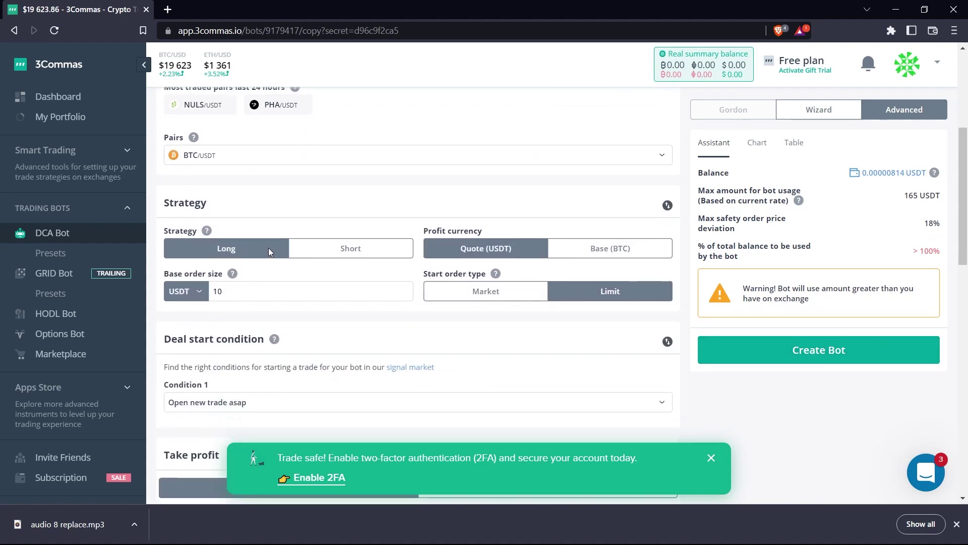
{"action": "left_click", "coordinate": [325, 253]}
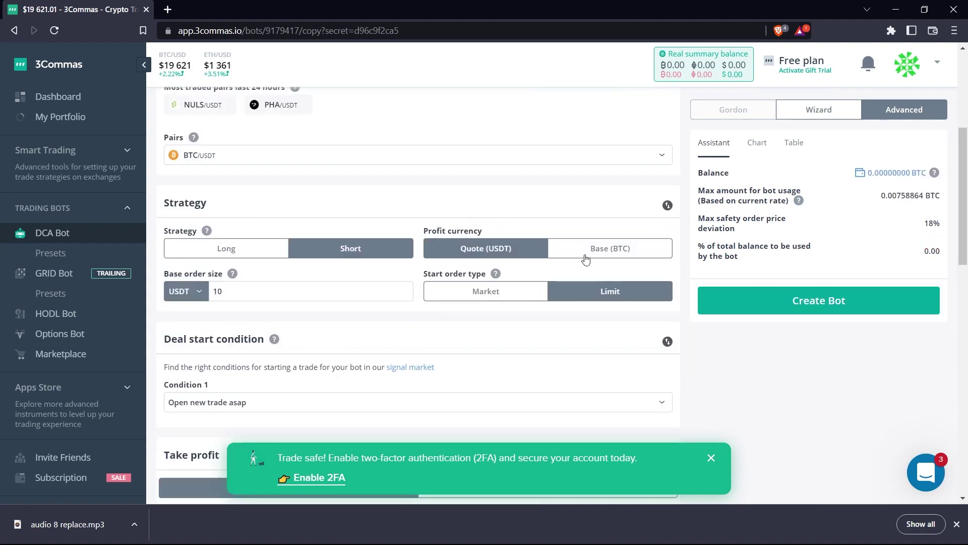
{"action": "scroll", "coordinate": [302, 327], "scroll_direction": "down", "scroll_amount": 7}
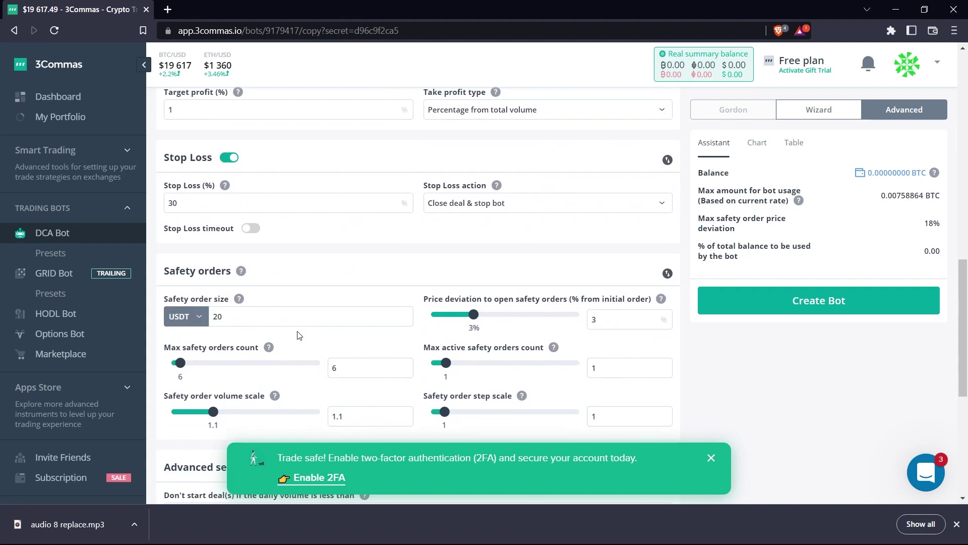
{"action": "scroll", "coordinate": [298, 335], "scroll_direction": "down", "scroll_amount": 6}
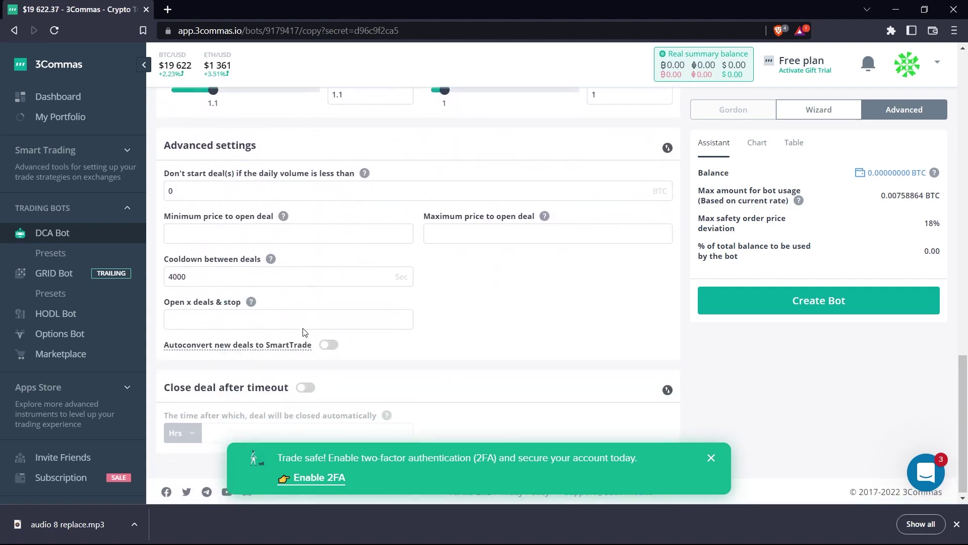
{"action": "left_click", "coordinate": [721, 301]}
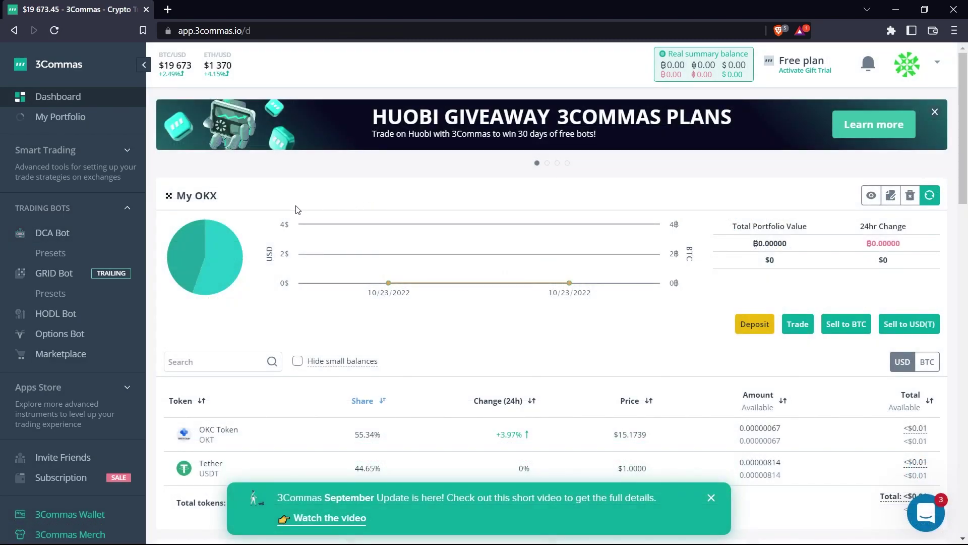
Start a new DCA bot from My DCA bots, preview Gordon, then open the Advanced settings form
{"action": "left_click", "coordinate": [87, 230]}
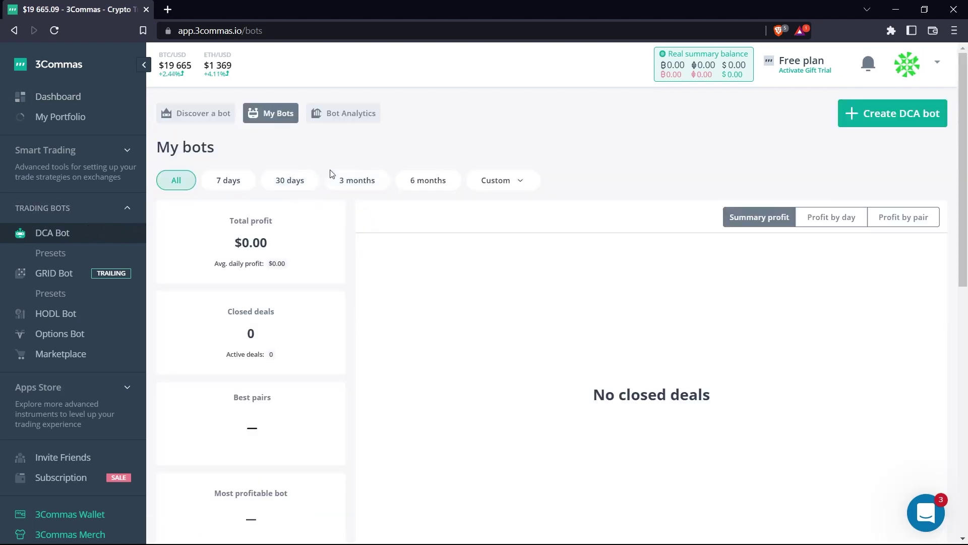
{"action": "left_click", "coordinate": [881, 125]}
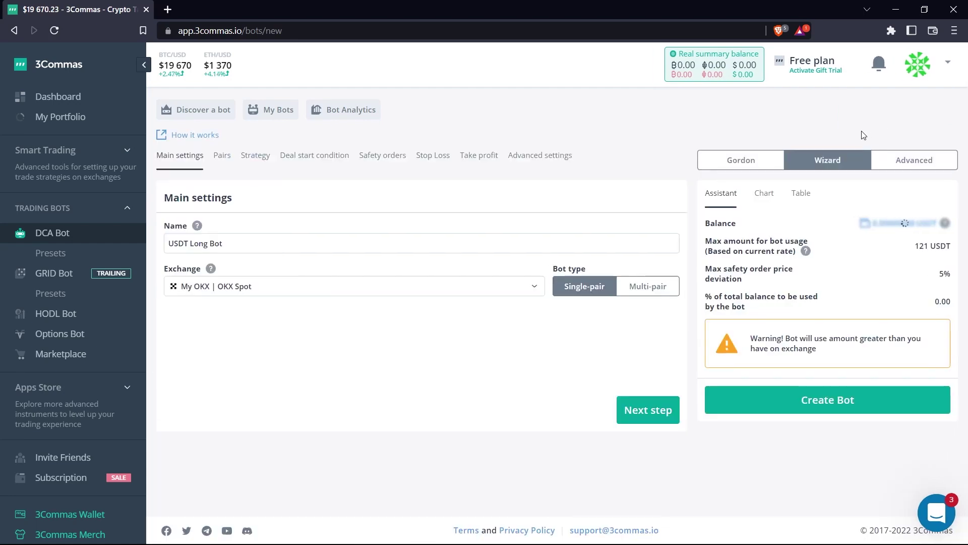
{"action": "left_click", "coordinate": [746, 168]}
{"action": "left_click", "coordinate": [809, 162]}
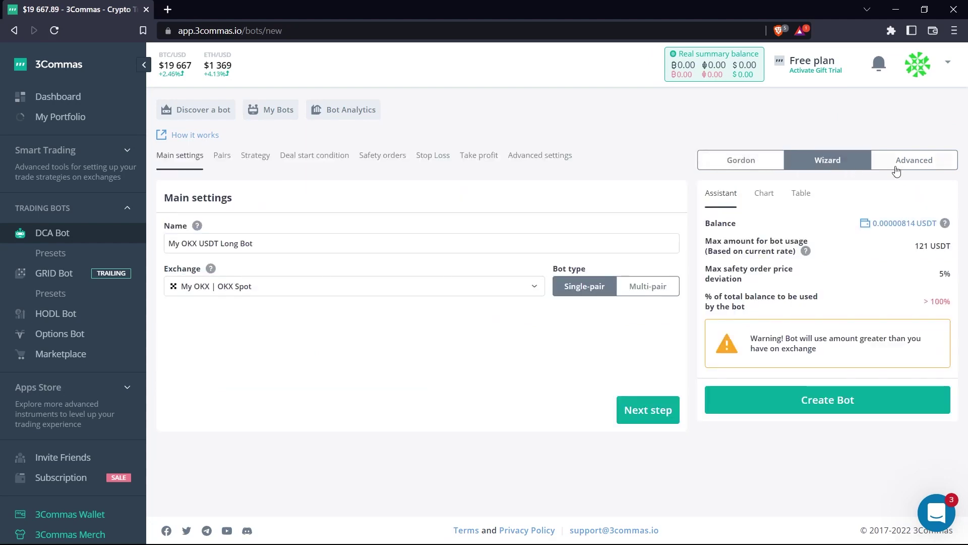
{"action": "left_click", "coordinate": [919, 170]}
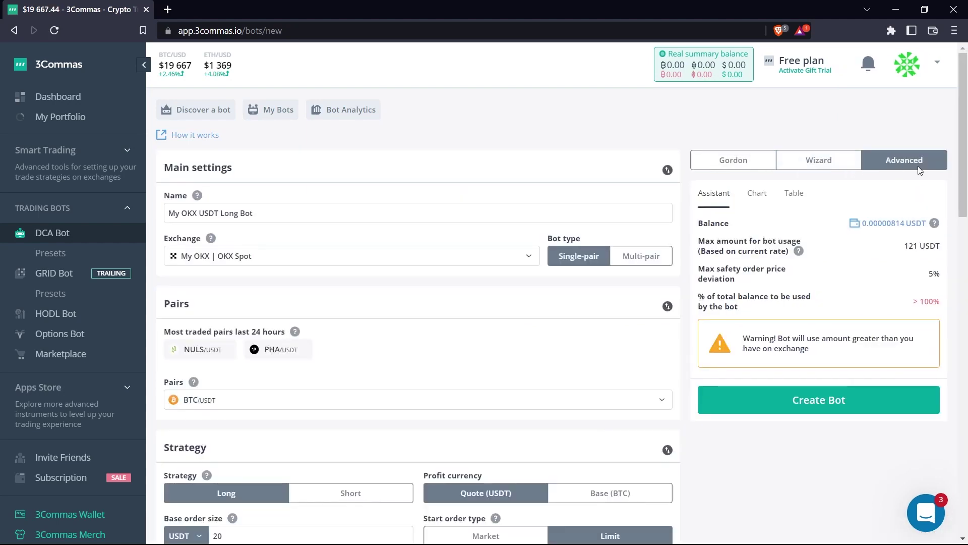
Keep My OKX | OKX Spot as the exchange and leave the bot name unchanged
{"action": "scroll", "coordinate": [958, 157], "scroll_direction": "down", "scroll_amount": 2}
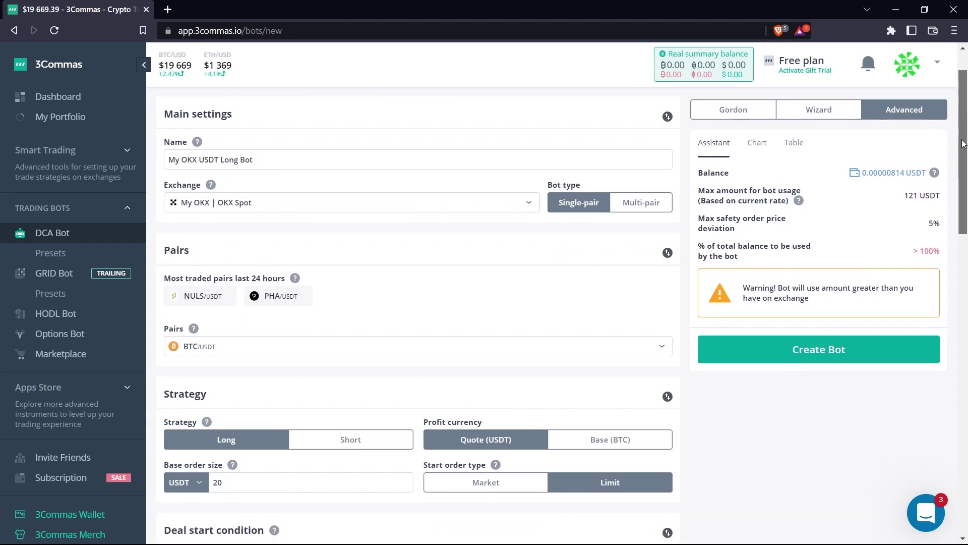
{"action": "left_click", "coordinate": [319, 169]}
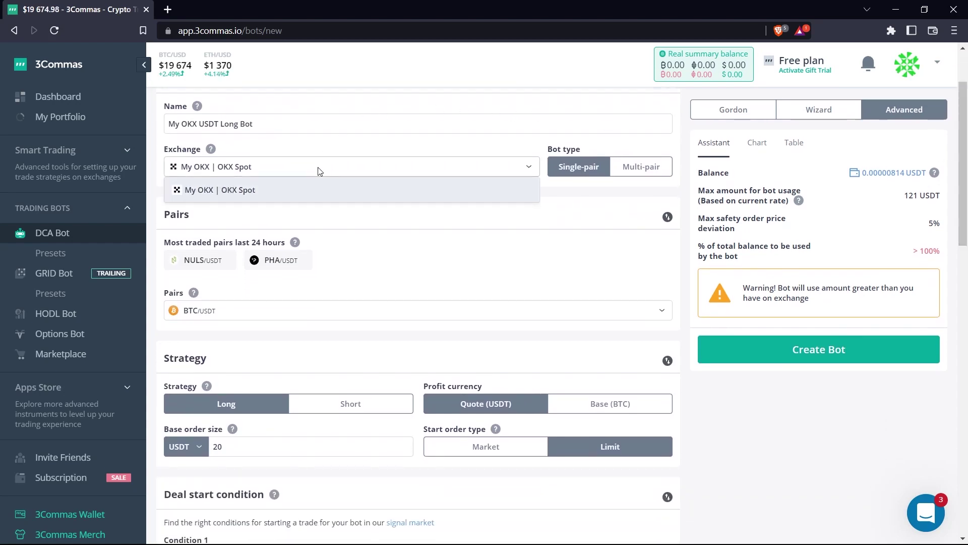
{"action": "left_click", "coordinate": [324, 187]}
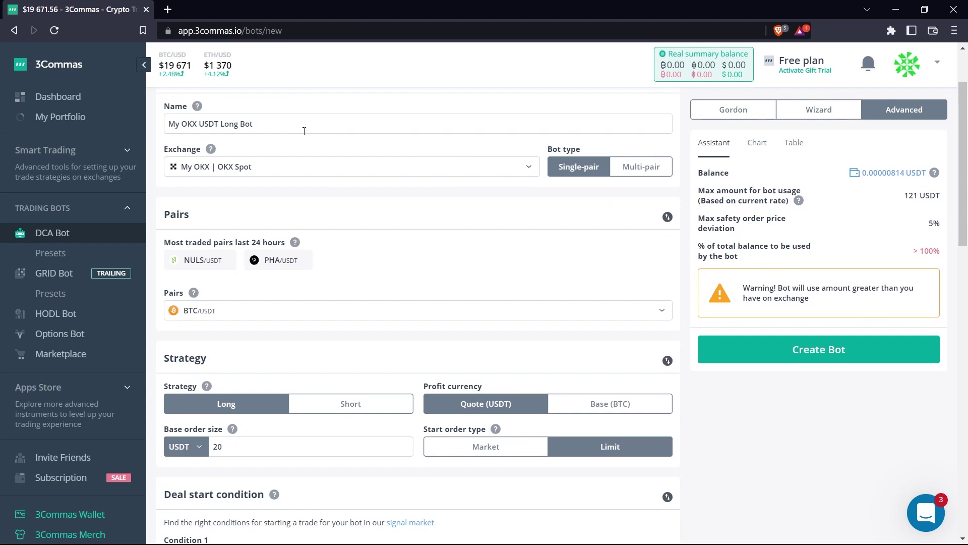
{"action": "left_click_drag", "start_coordinate": [305, 131], "coordinate": [168, 127]}
{"action": "left_click", "coordinate": [517, 192]}
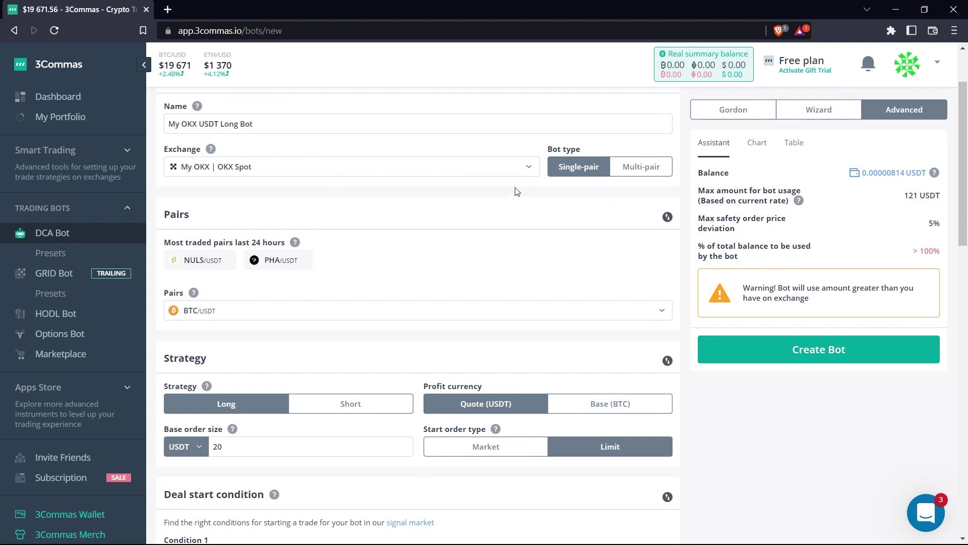
Switch the bot to Multi-pair and add 1INCH/USDT and AAVE/USDT to its pairs
{"action": "left_click", "coordinate": [633, 171]}
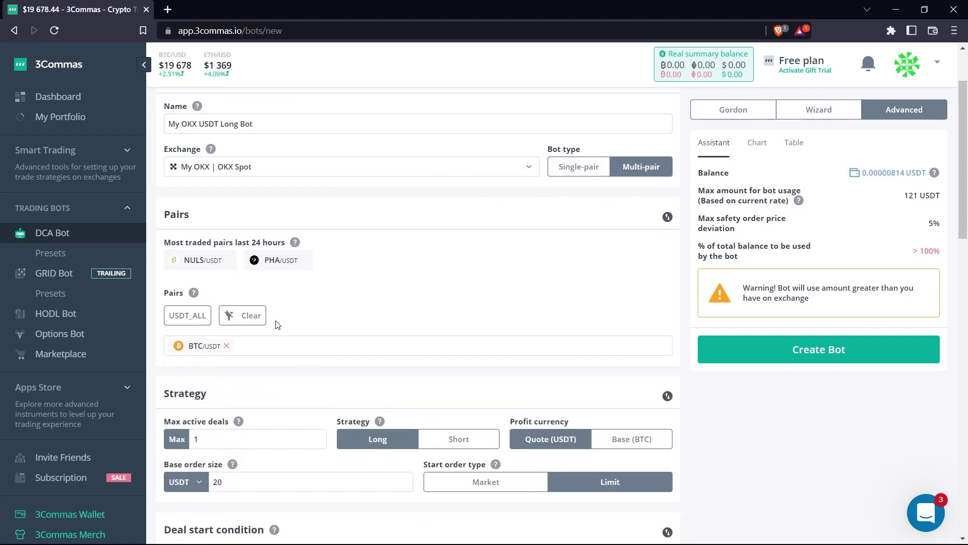
{"action": "left_click", "coordinate": [254, 346]}
{"action": "left_click", "coordinate": [255, 346]}
{"action": "left_click", "coordinate": [255, 346]}
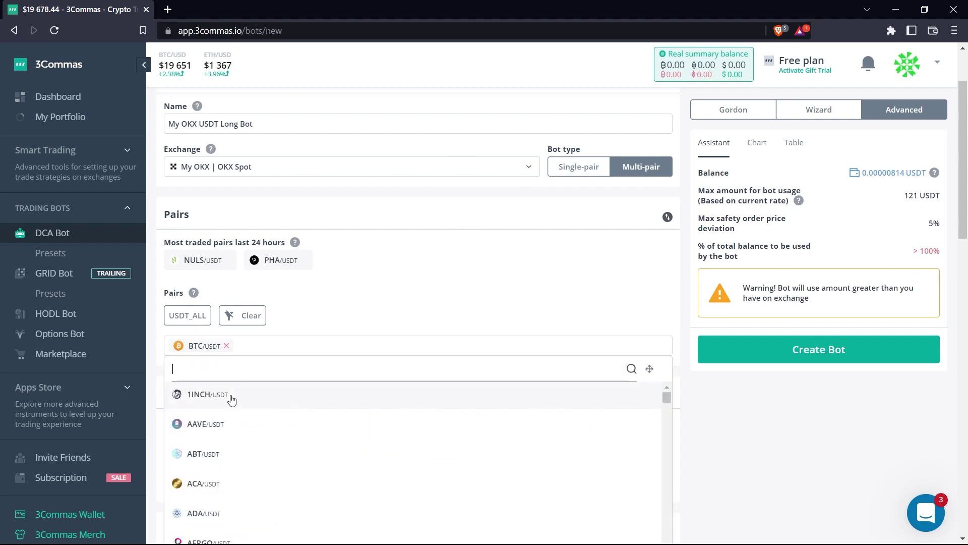
{"action": "left_click", "coordinate": [232, 399]}
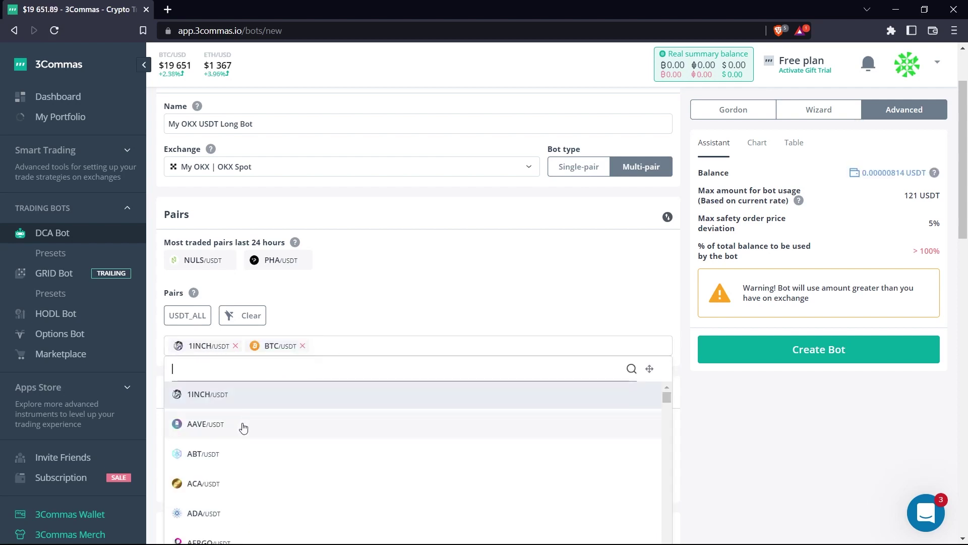
{"action": "left_click", "coordinate": [243, 428]}
{"action": "scroll", "coordinate": [341, 363], "scroll_direction": "down", "scroll_amount": 4}
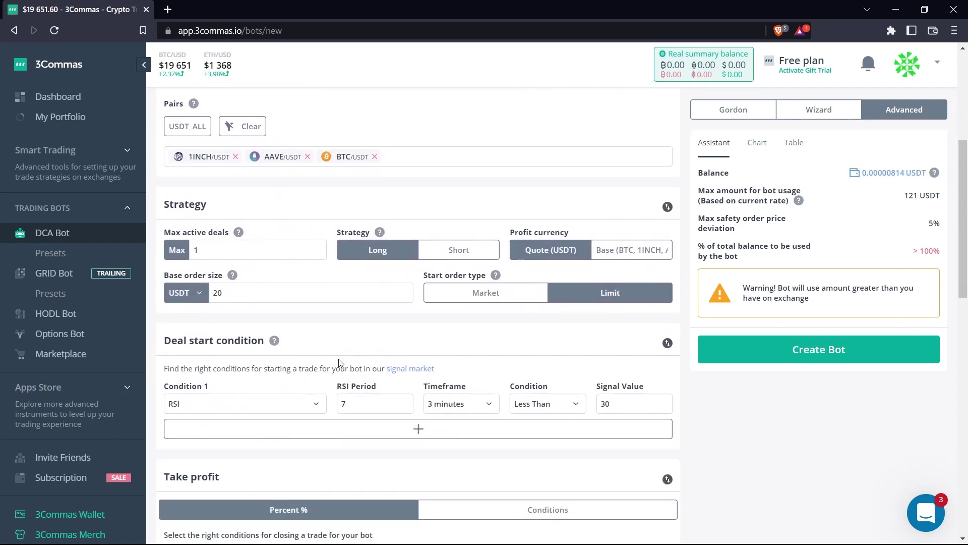
Switch the bot to Short with a 30 USDT base order placed as a market order
{"action": "left_click", "coordinate": [454, 257]}
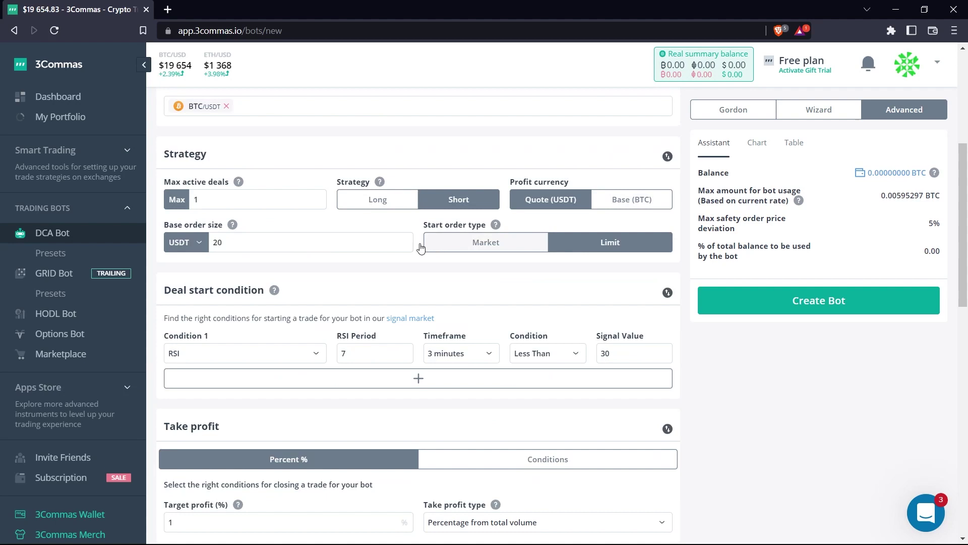
{"action": "left_click_drag", "start_coordinate": [410, 243], "coordinate": [168, 250]}
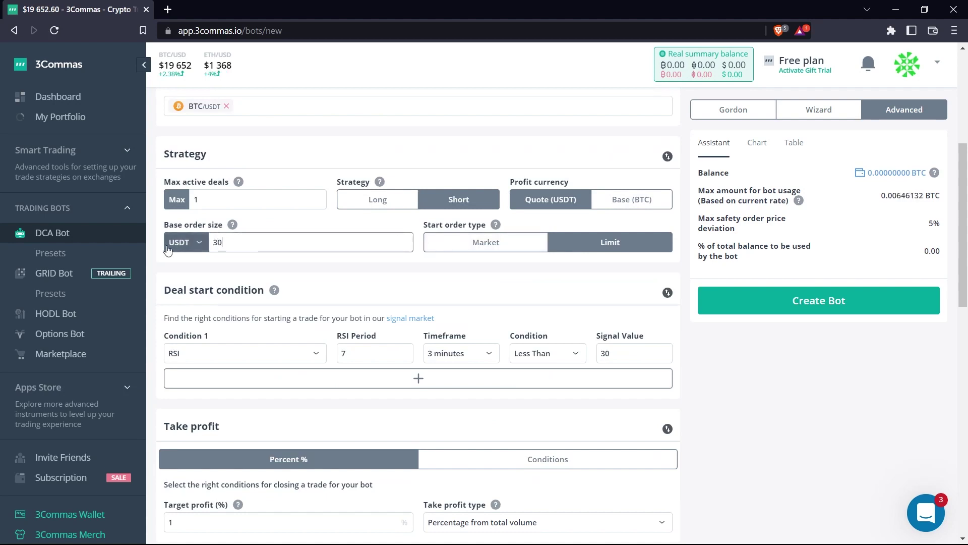
{"action": "key", "text": "Tab"}
{"action": "left_click", "coordinate": [489, 249]}
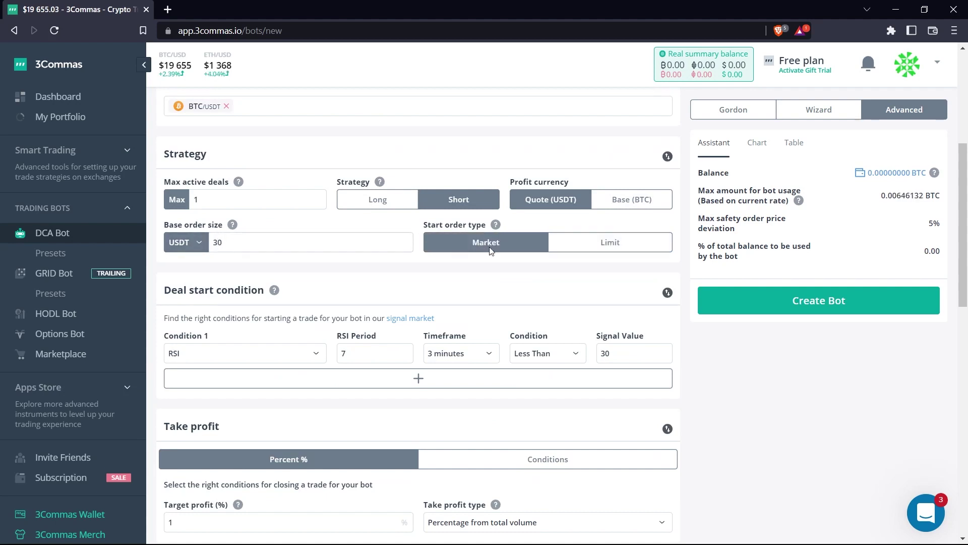
{"action": "scroll", "coordinate": [377, 318], "scroll_direction": "down", "scroll_amount": 4}
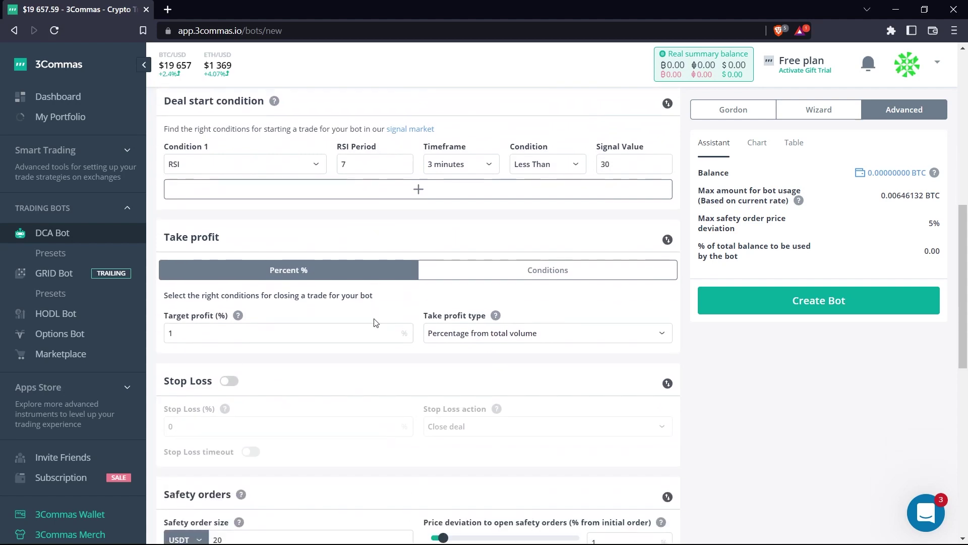
{"action": "scroll", "coordinate": [408, 230], "scroll_direction": "down", "scroll_amount": 2}
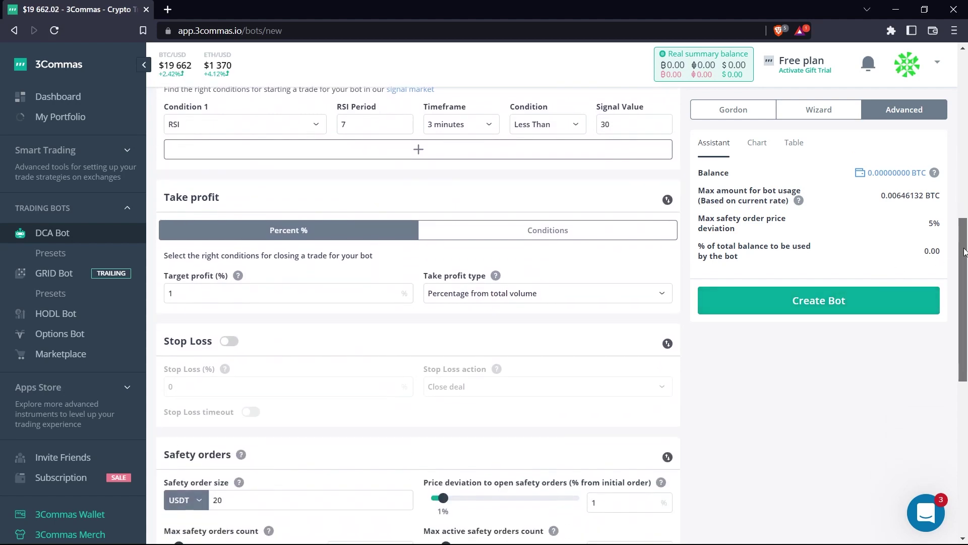
Set the target profit to 10% and enable a 20% stop loss
{"action": "left_click", "coordinate": [323, 259]}
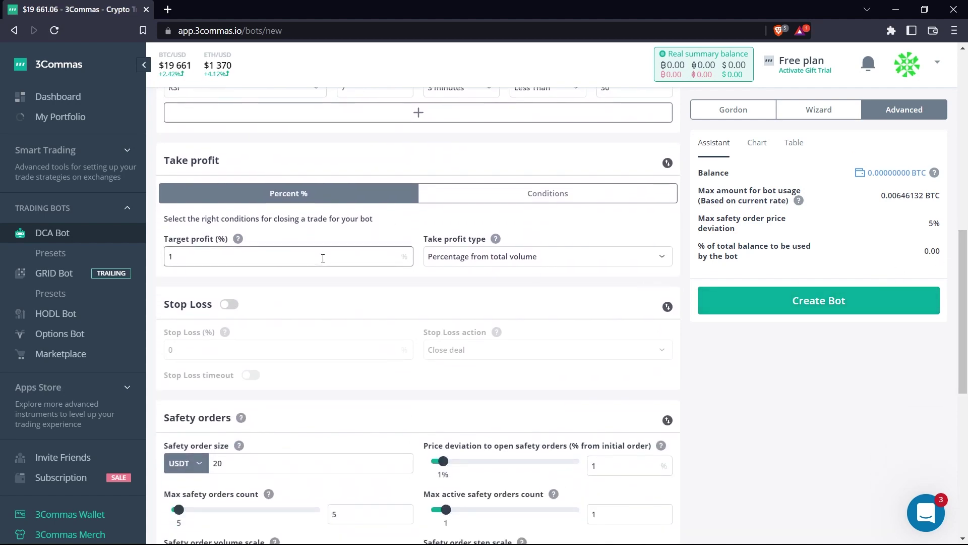
{"action": "left_click", "coordinate": [230, 304]}
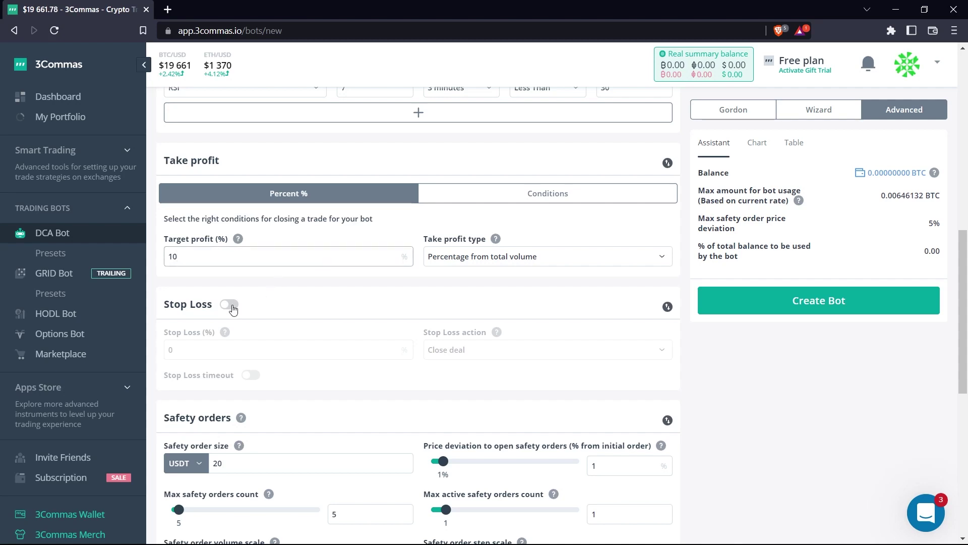
{"action": "left_click", "coordinate": [225, 351]}
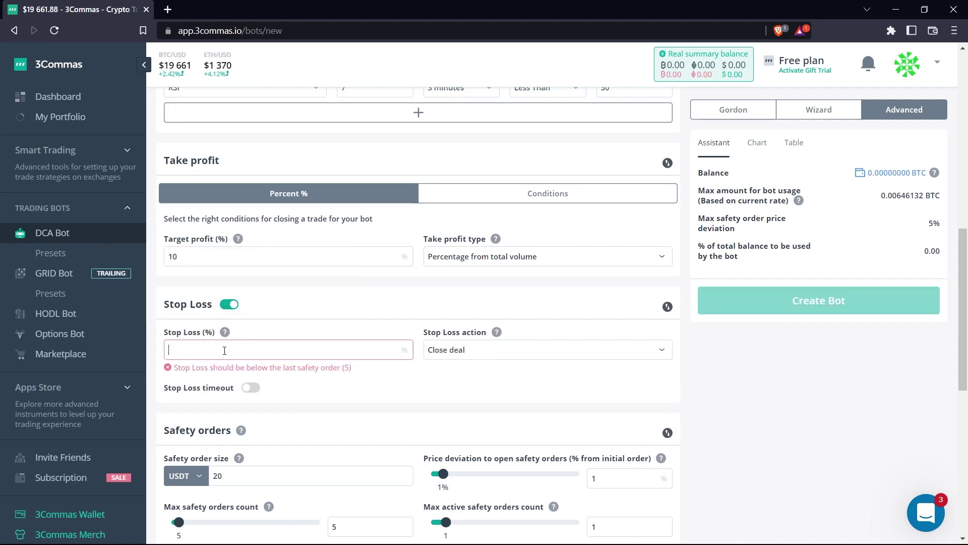
{"action": "type", "text": "20"}
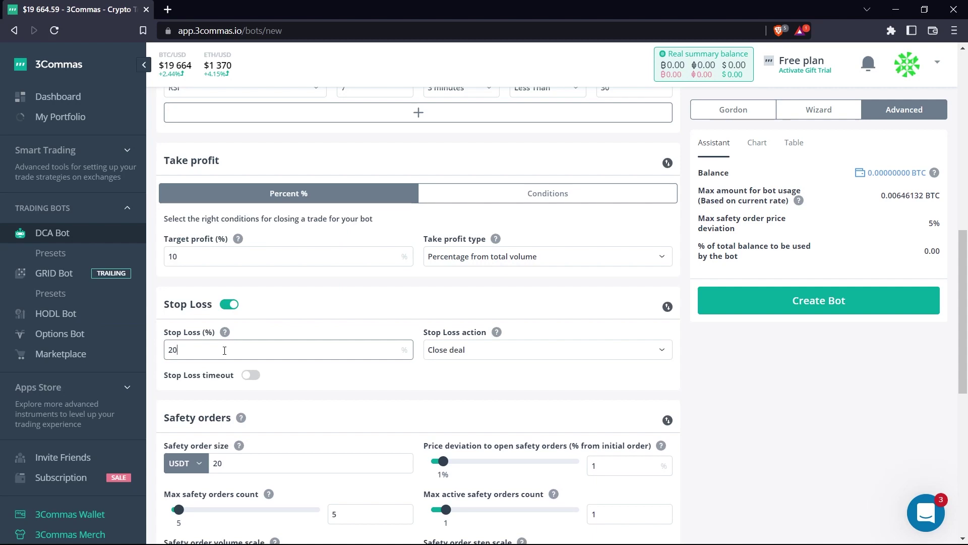
Create the configured Short DCA bot
{"action": "scroll", "coordinate": [286, 369], "scroll_direction": "down", "scroll_amount": 8}
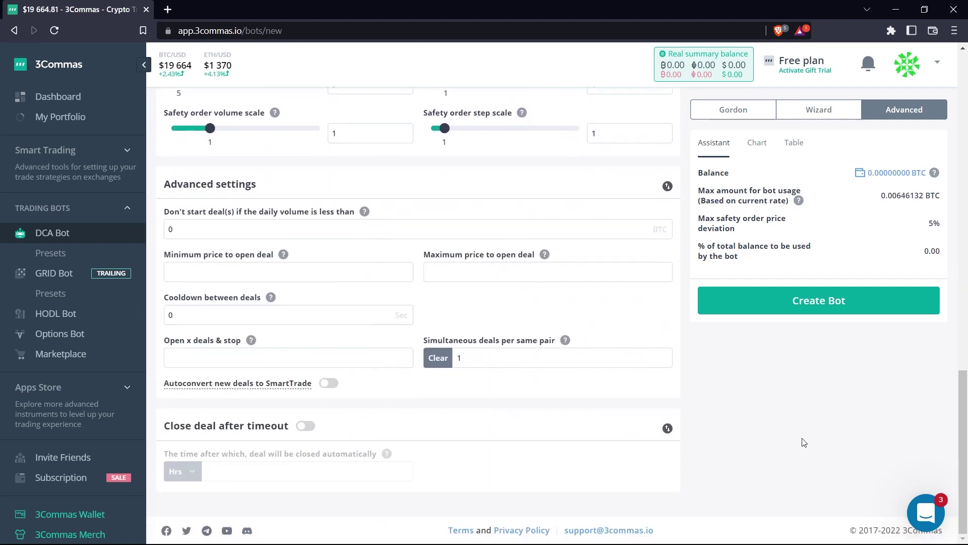
{"action": "left_click_drag", "start_coordinate": [961, 440], "coordinate": [960, 196]}
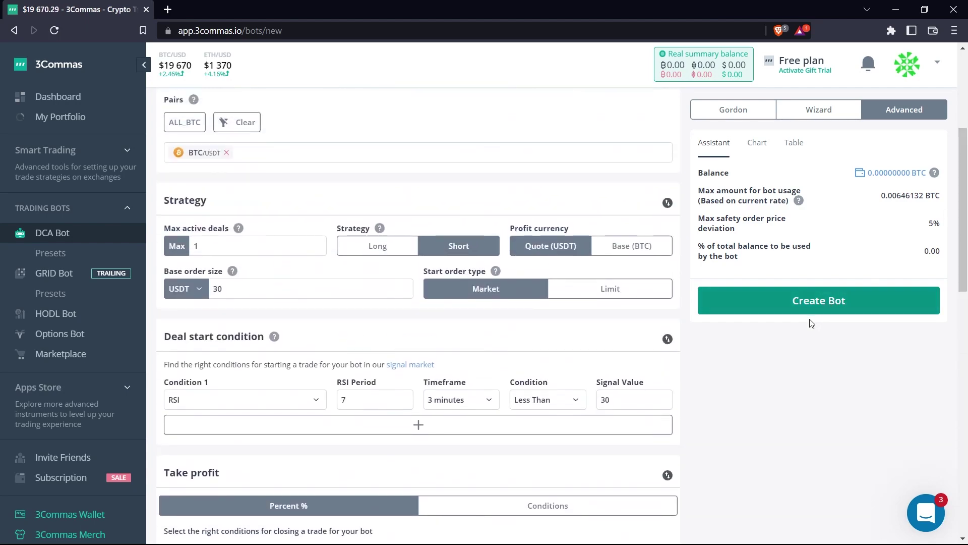
{"action": "left_click", "coordinate": [811, 305]}
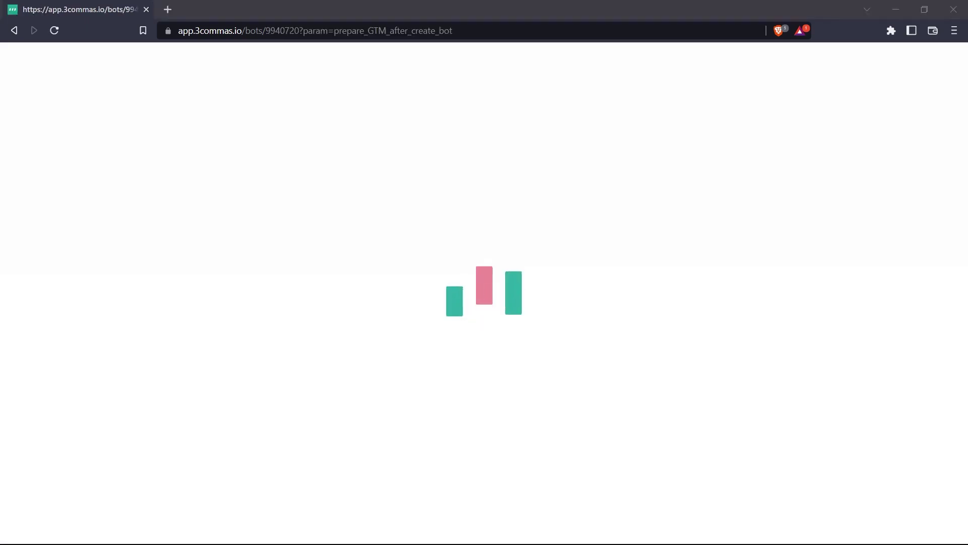